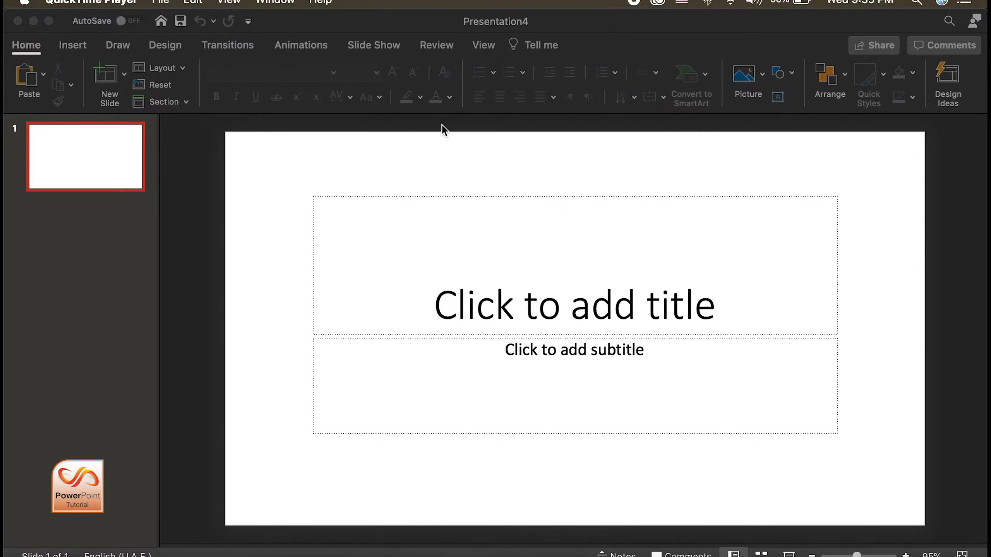
# - Bring the new Presentation4 deck with its blank title slide to the front
pyautogui.click(212, 179)
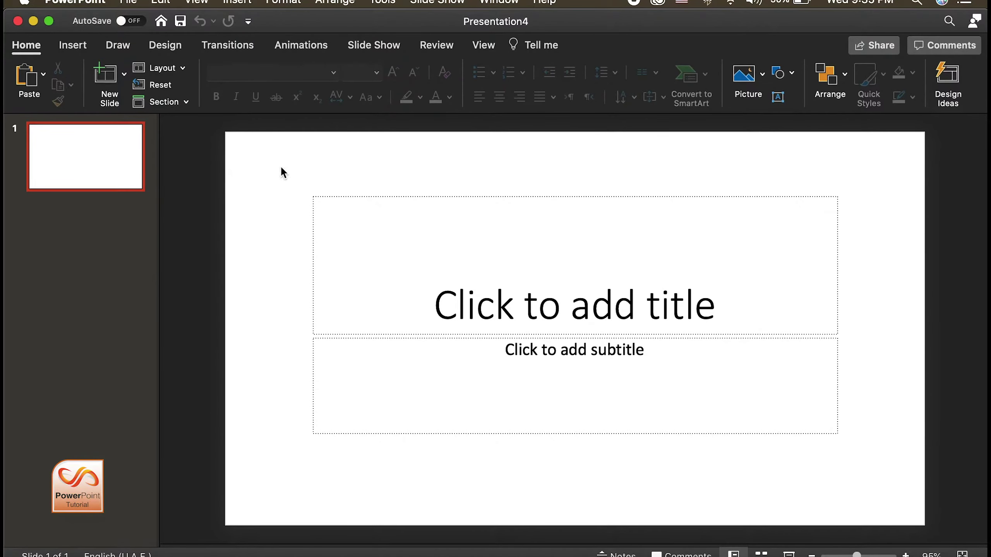
# - Switch slide 1 to the Blank layout with a solid dark grey background
pyautogui.click(173, 68)
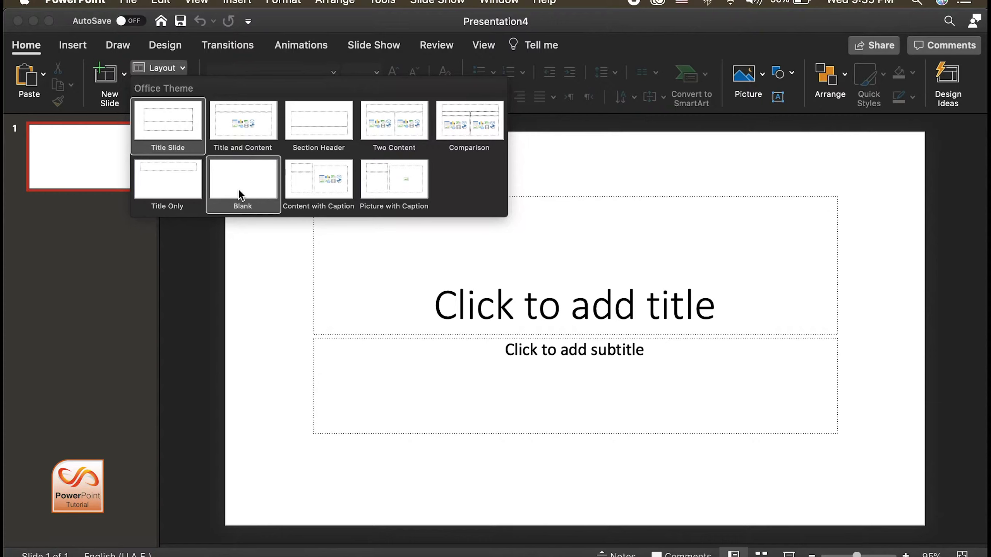
pyautogui.click(238, 194)
pyautogui.rightClick(287, 181)
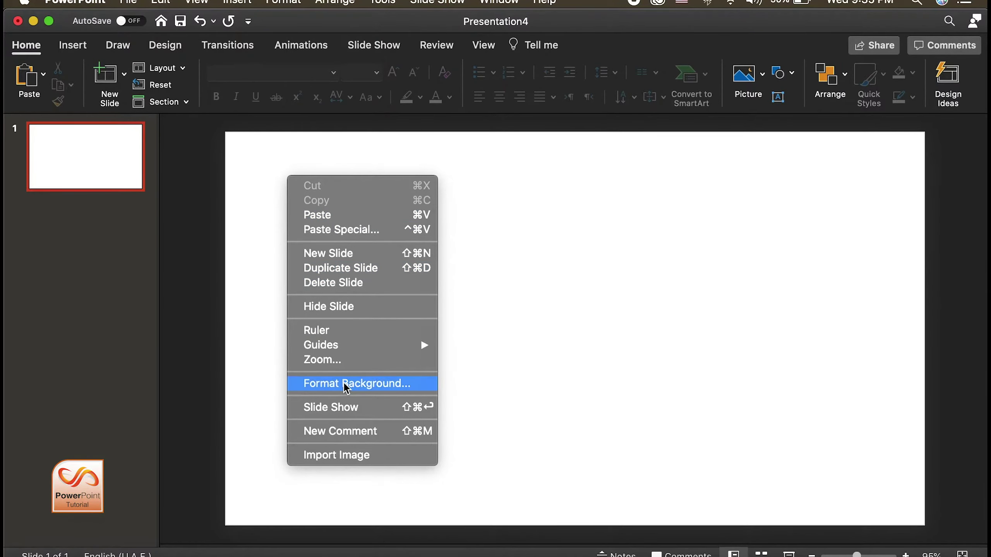
pyautogui.click(345, 385)
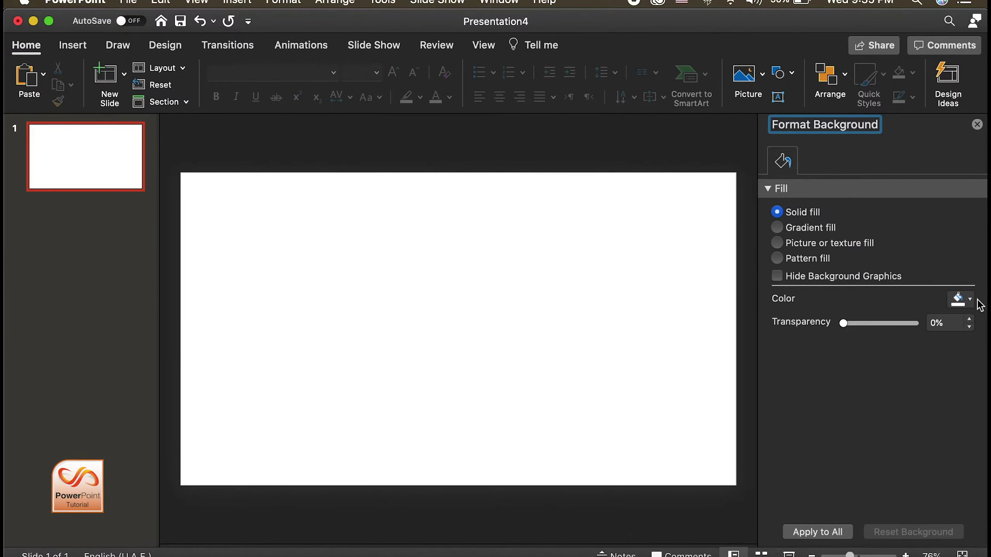
pyautogui.click(969, 300)
pyautogui.click(864, 423)
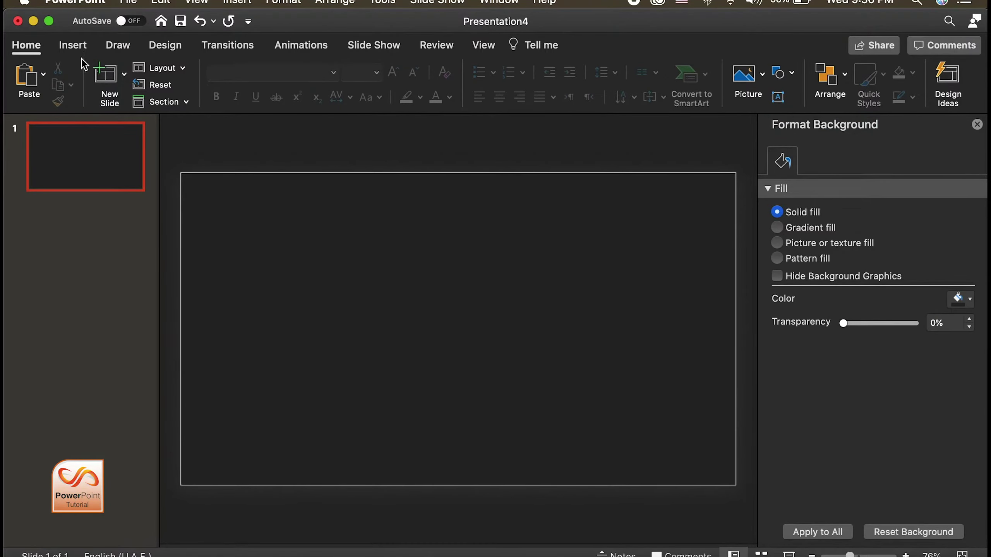
# - Insert an empty text box near the slide centre
pyautogui.click(74, 46)
pyautogui.click(674, 80)
pyautogui.click(444, 291)
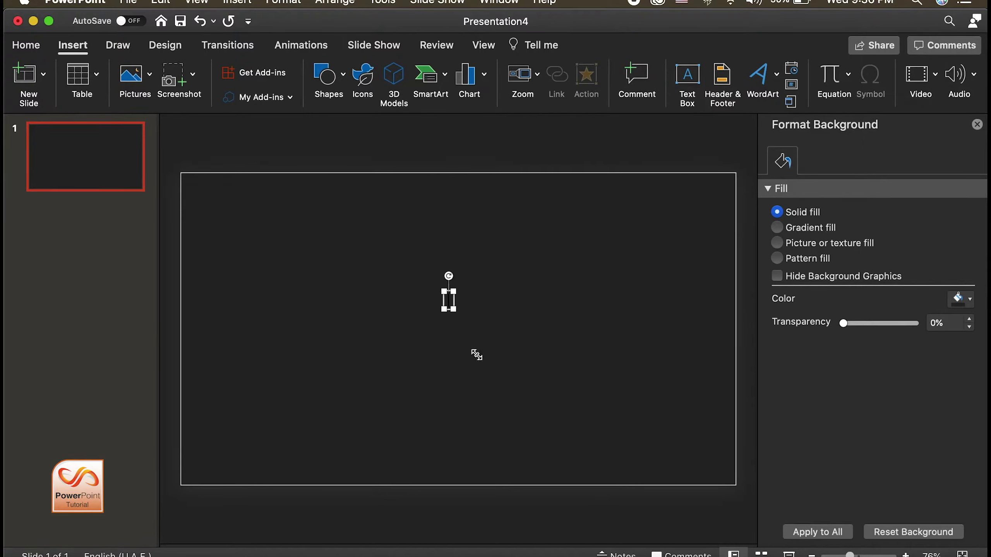
# - Type OVERLAP in the text box and make it white at 120 pt
pyautogui.write('OVERLAP')
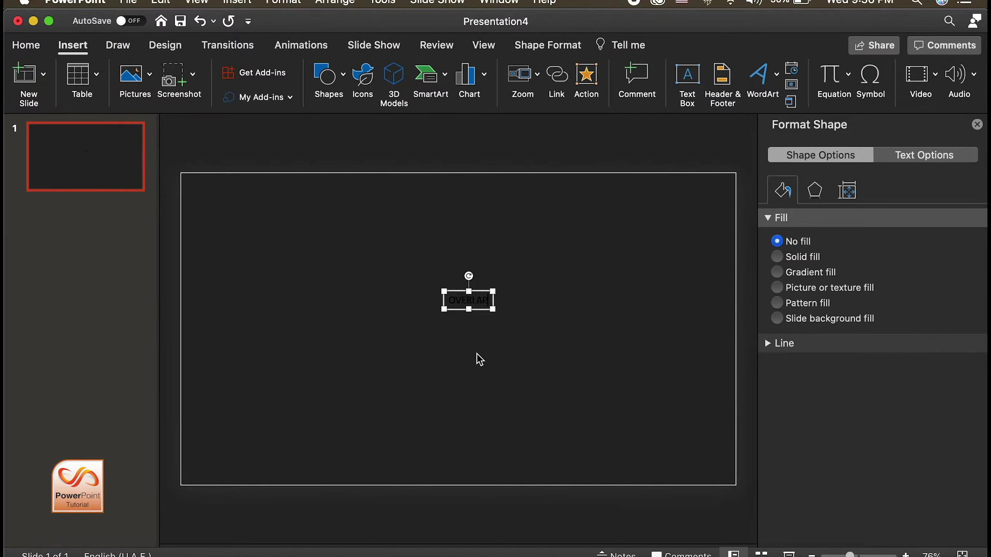
pyautogui.click(562, 354)
pyautogui.click(484, 307)
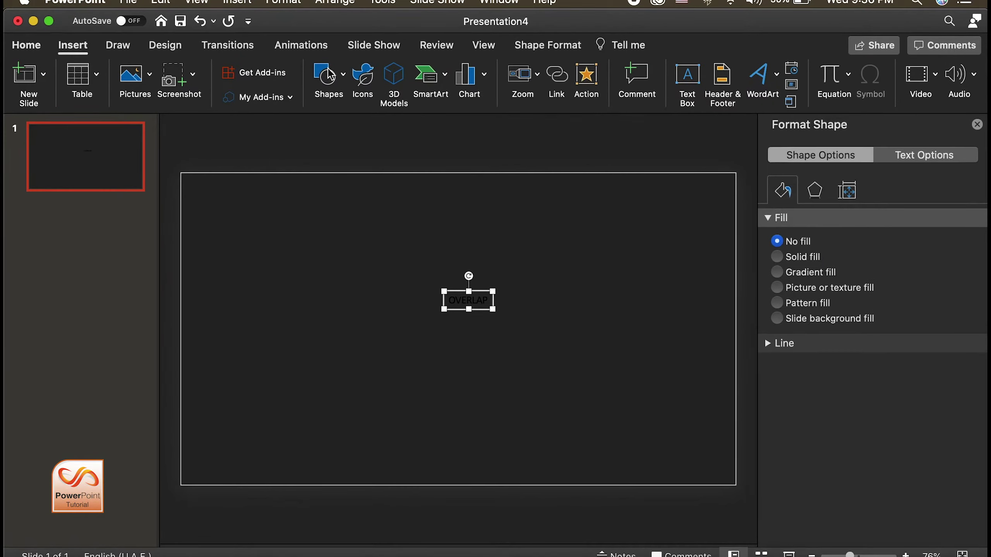
pyautogui.click(26, 45)
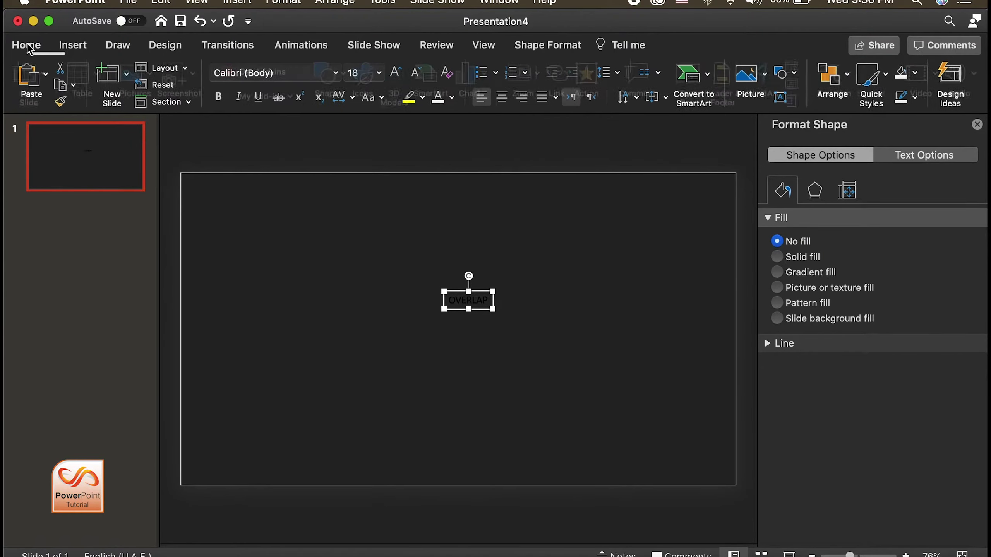
pyautogui.click(435, 100)
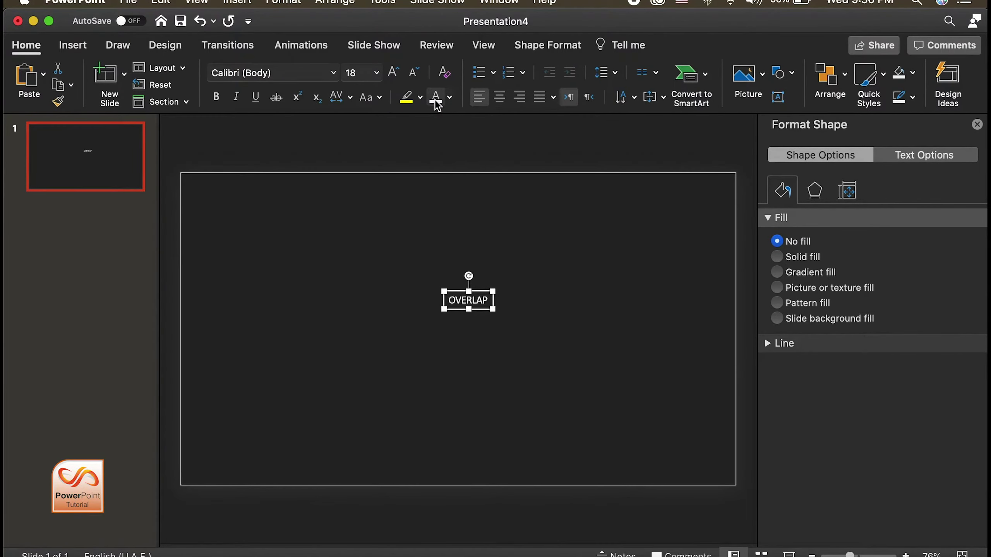
pyautogui.click(375, 75)
pyautogui.click(361, 77)
pyautogui.write('120')
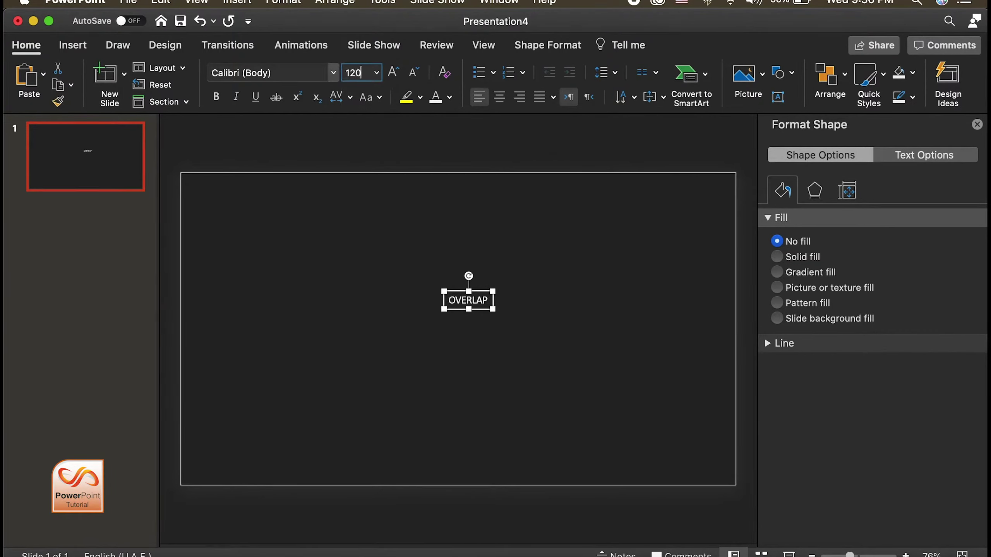
pyautogui.press('Return')
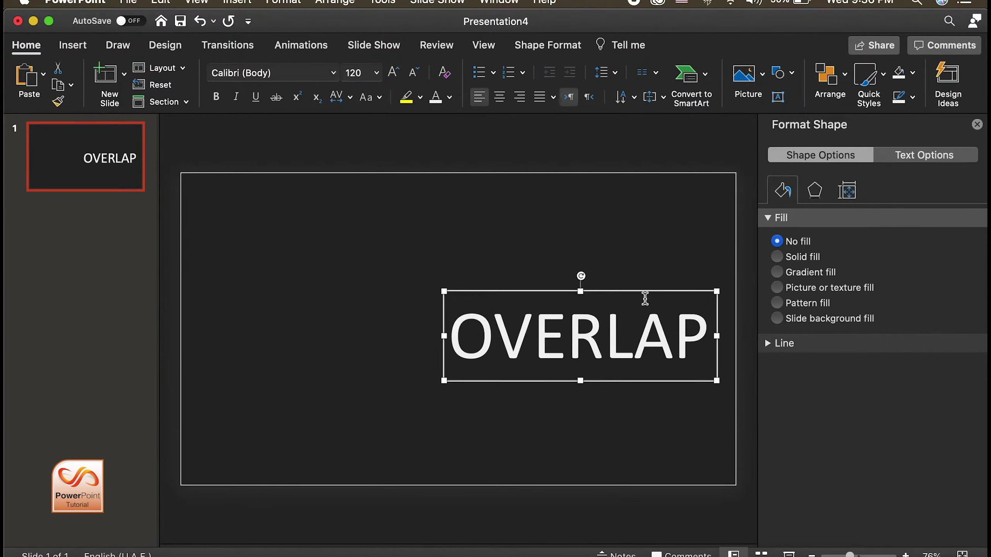
# - Set OVERLAP in Aharoni, centre it in the upper half, and duplicate a copy below
pyautogui.moveTo(643, 290); pyautogui.dragTo(522, 269)
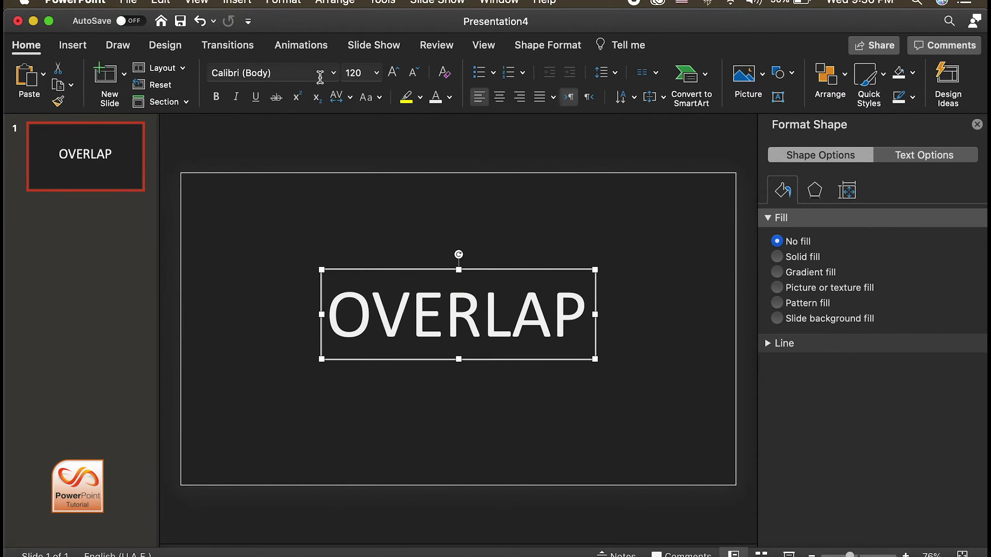
pyautogui.click(334, 73)
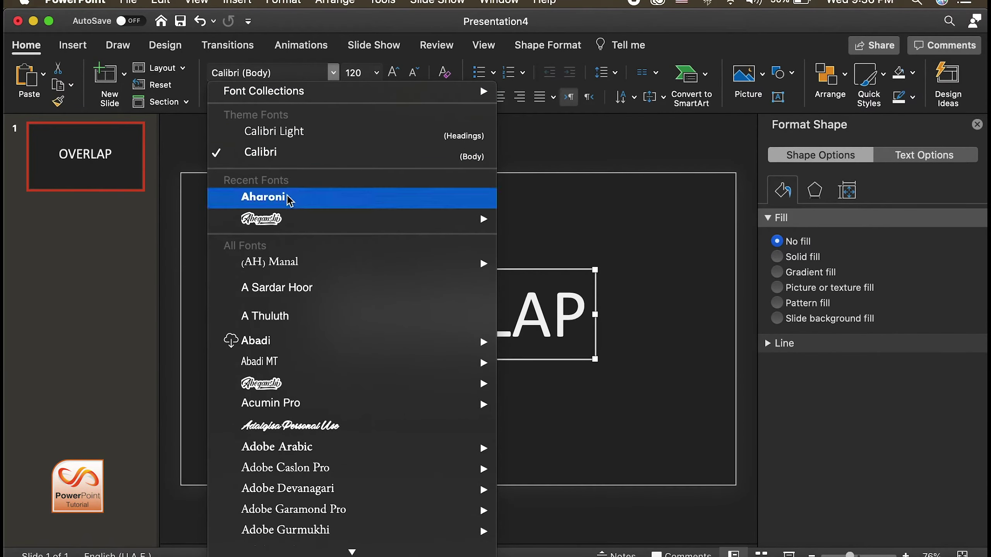
pyautogui.press('Escape')
pyautogui.moveTo(534, 268); pyautogui.dragTo(508, 232)
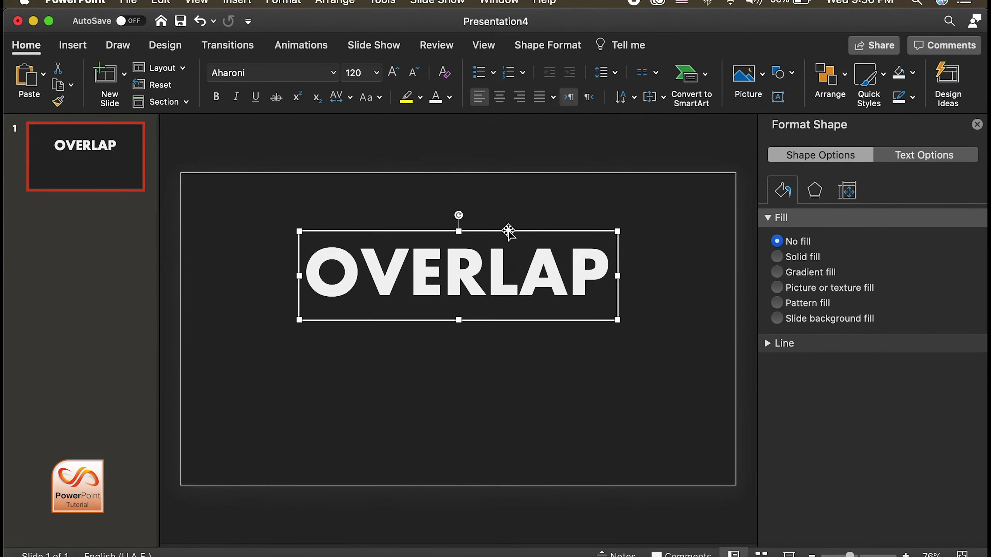
pyautogui.keyDown('alt'); pyautogui.moveTo(499, 321); pyautogui.dragTo(499, 421); pyautogui.keyUp('alt')
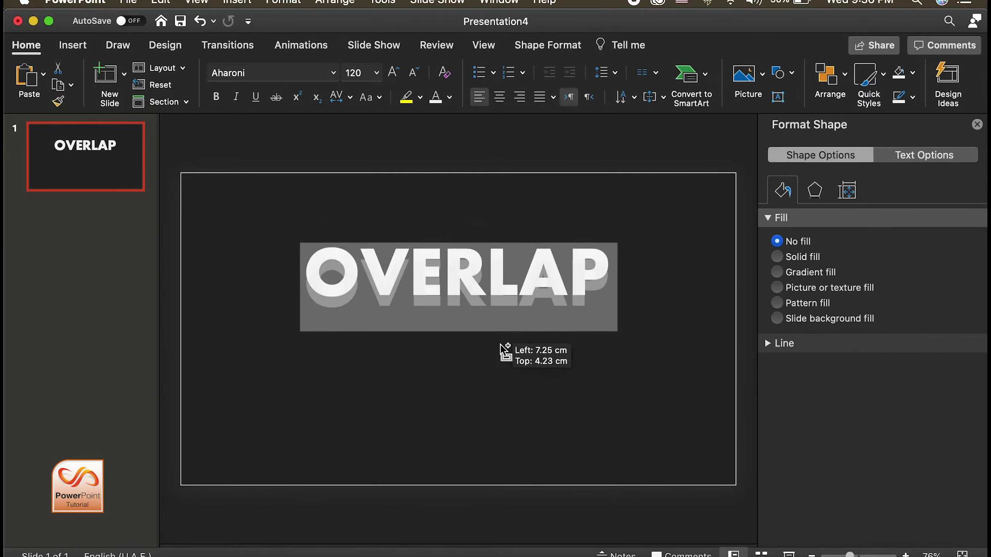
pyautogui.moveTo(373, 379); pyautogui.dragTo(588, 380)
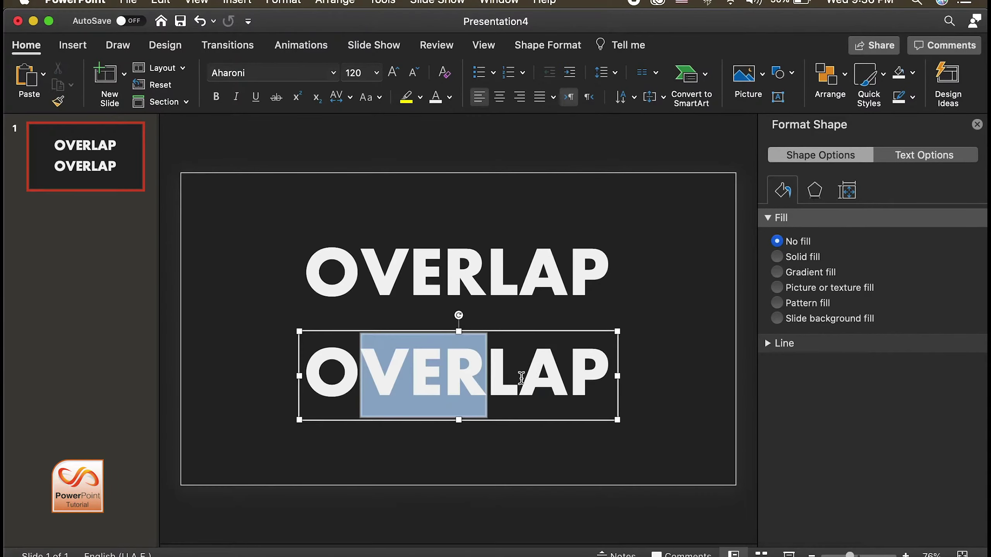
# - Delete letters from the lower copy until only the O remains
pyautogui.press('BackSpace')
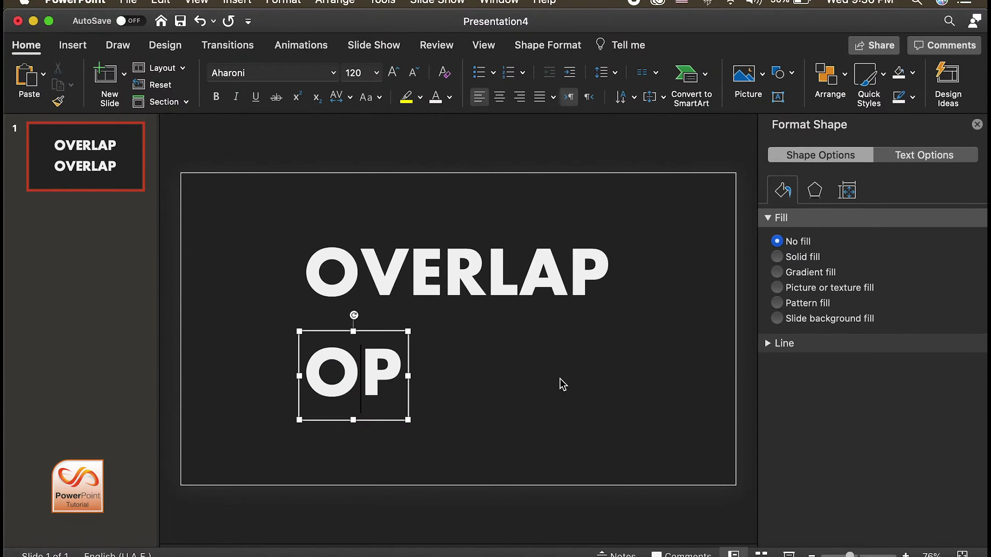
pyautogui.tripleClick(397, 368)
pyautogui.click(387, 373)
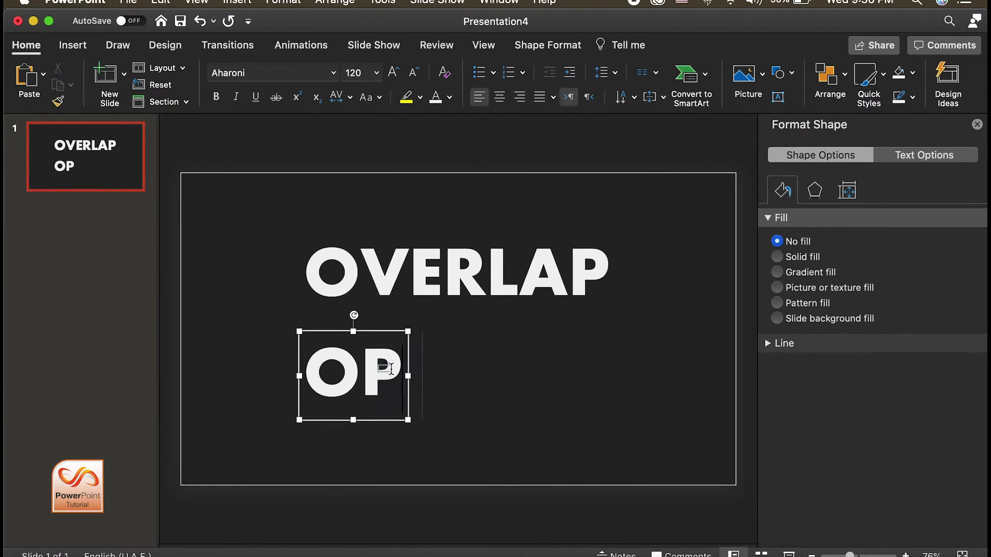
pyautogui.press('BackSpace')
pyautogui.click(367, 402)
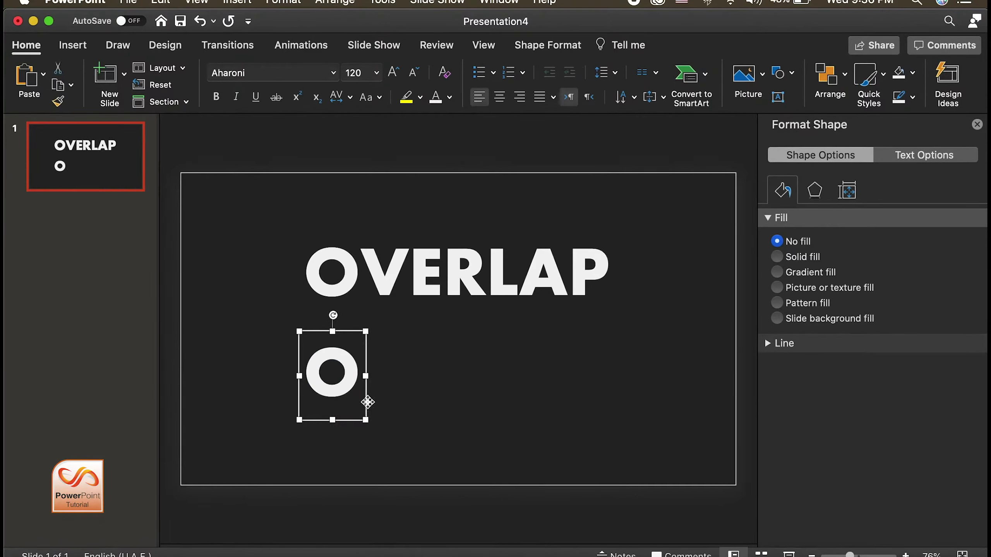
# - Duplicate the O box rightward, retyping the copies as V, E and R
pyautogui.moveTo(365, 401); pyautogui.dragTo(421, 395)
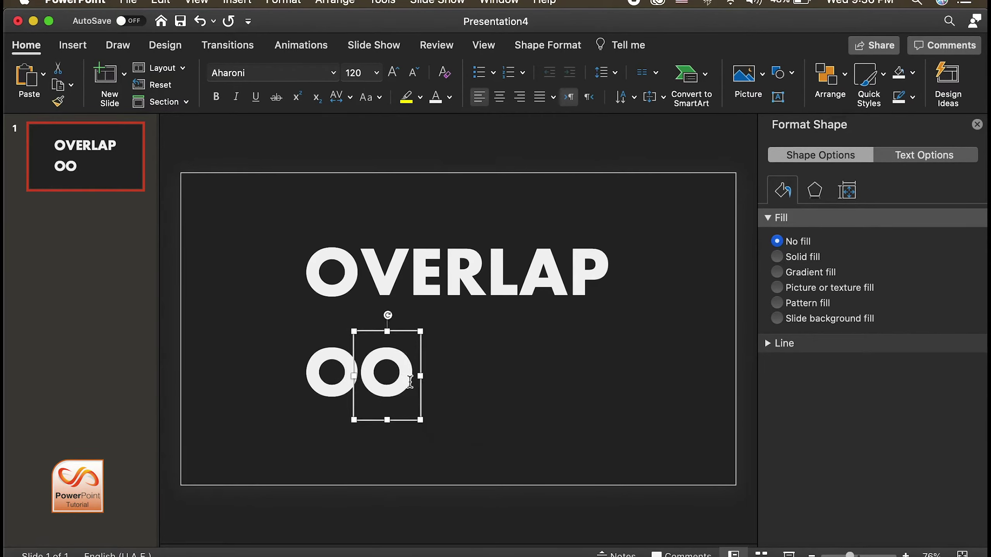
pyautogui.doubleClick(368, 379)
pyautogui.write('V')
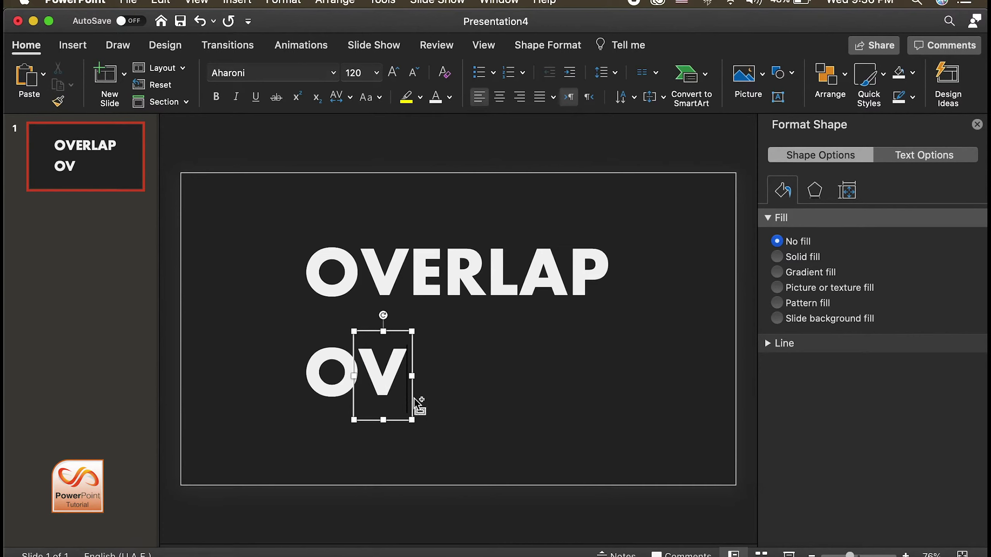
pyautogui.moveTo(417, 397); pyautogui.dragTo(466, 396)
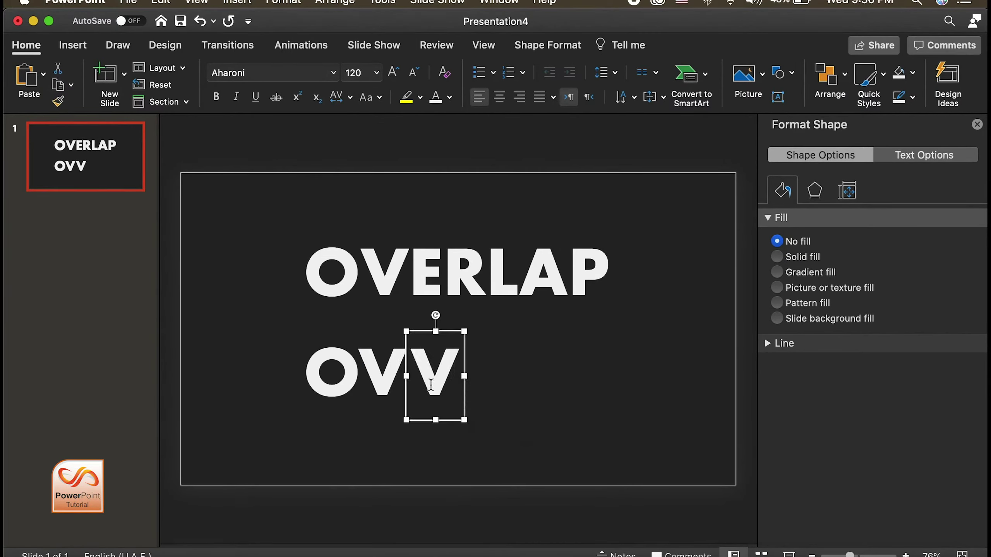
pyautogui.doubleClick(438, 376)
pyautogui.write('E')
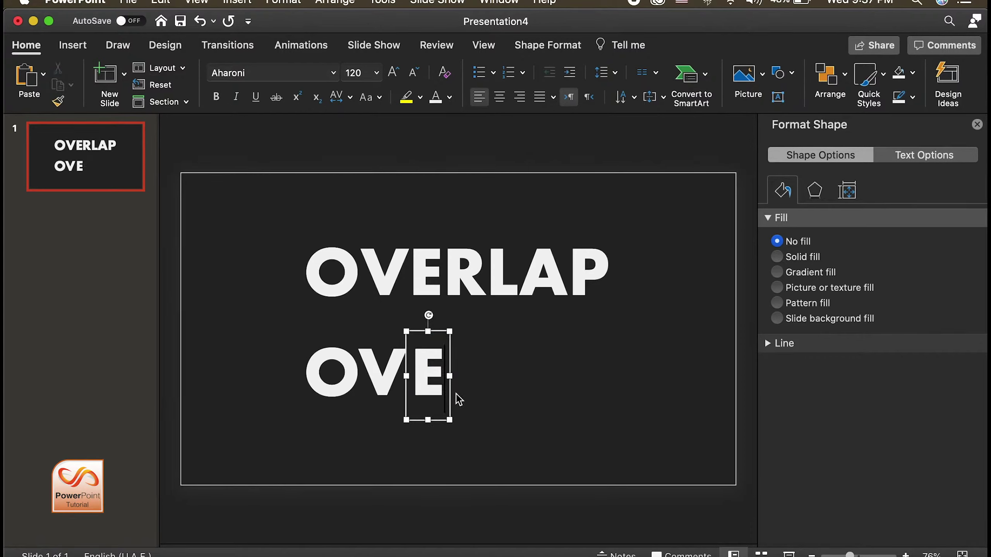
pyautogui.moveTo(454, 401); pyautogui.dragTo(488, 391)
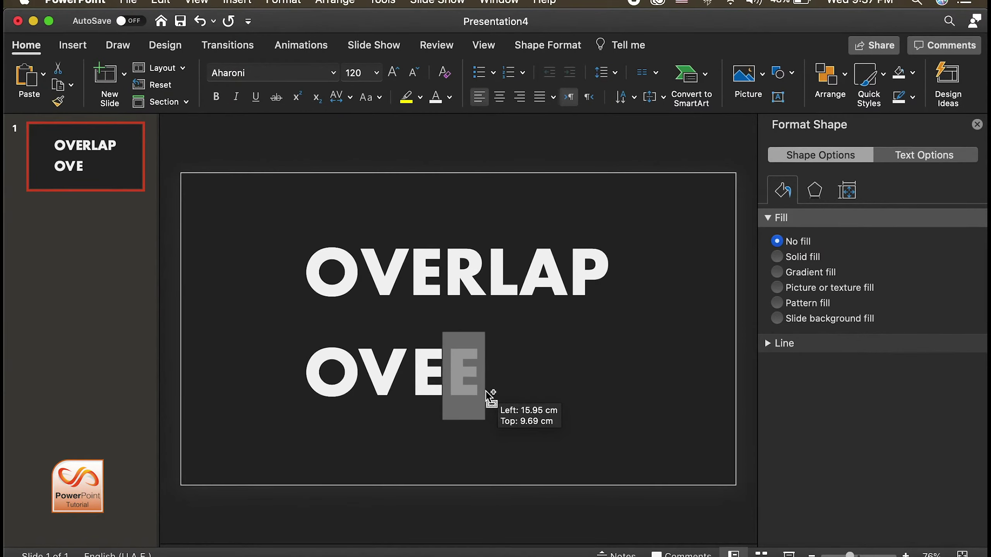
pyautogui.doubleClick(469, 378)
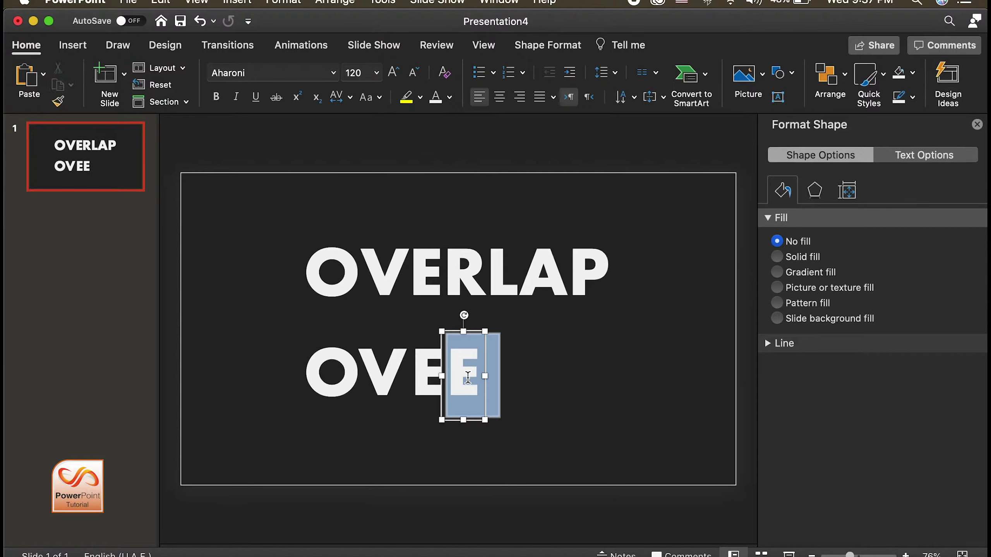
pyautogui.write('R')
# - Continue duplicating letter boxes rightward for L, A and P
pyautogui.moveTo(496, 397); pyautogui.dragTo(538, 393)
pyautogui.doubleClick(515, 377)
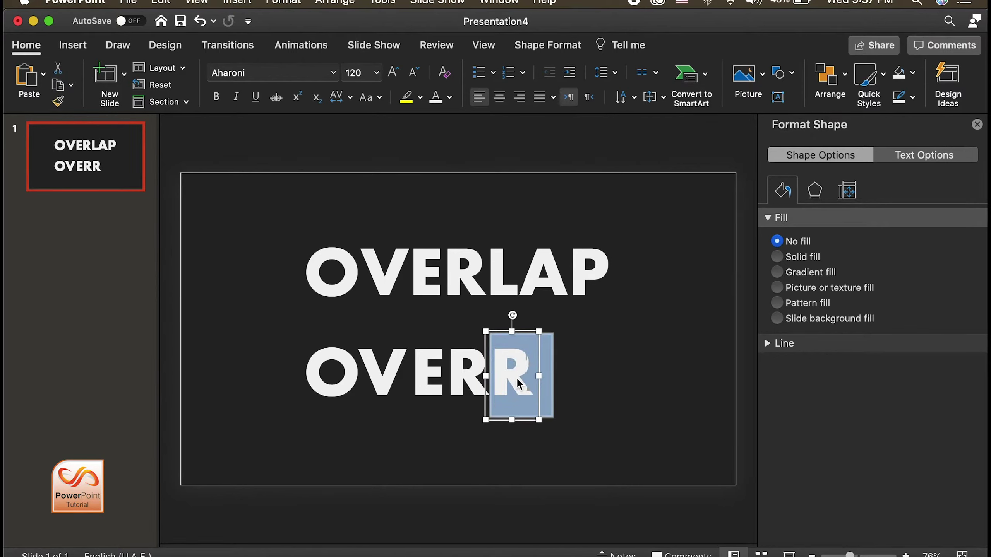
pyautogui.write('L')
pyautogui.moveTo(530, 390); pyautogui.dragTo(565, 386)
pyautogui.doubleClick(542, 384)
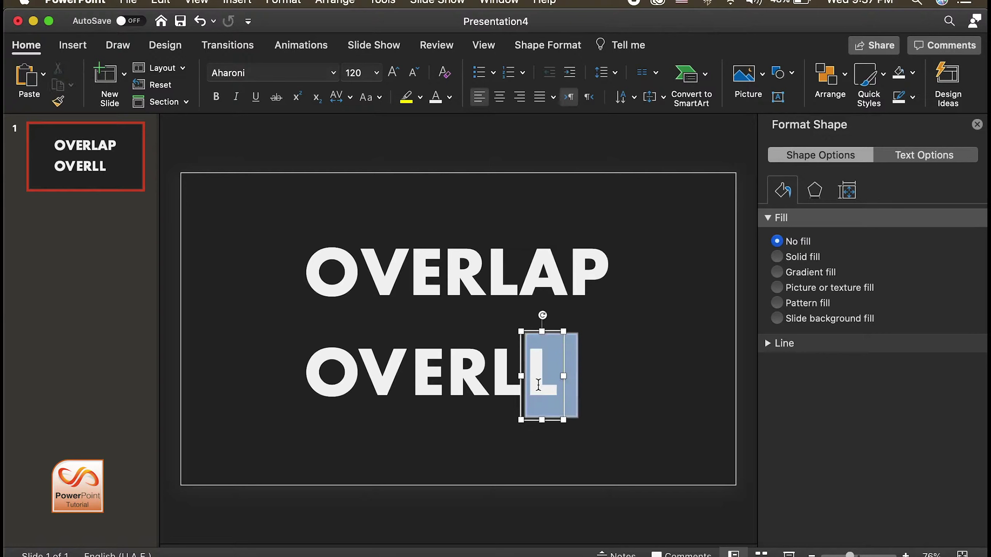
pyautogui.write('A')
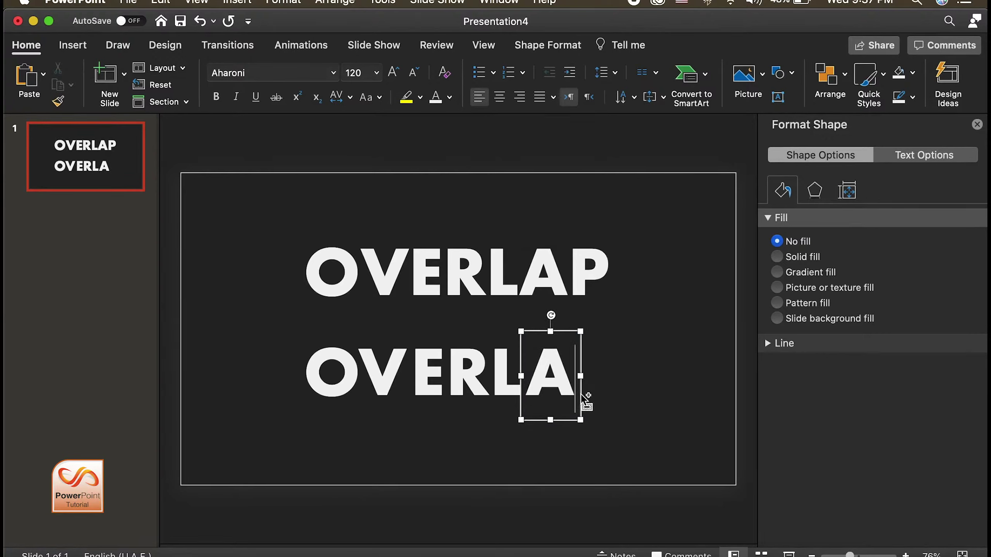
pyautogui.moveTo(580, 394); pyautogui.dragTo(631, 394)
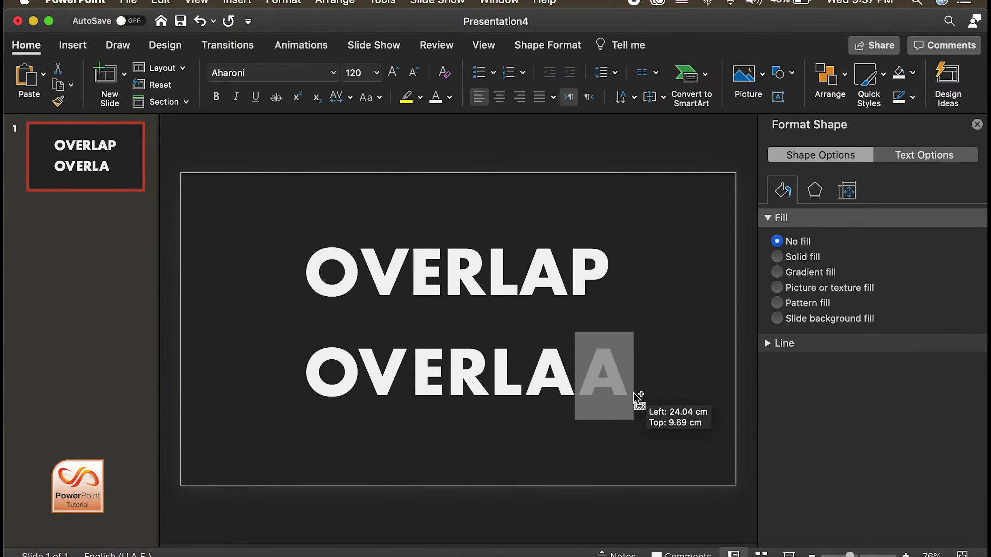
pyautogui.moveTo(631, 393); pyautogui.dragTo(633, 393)
pyautogui.doubleClick(598, 383)
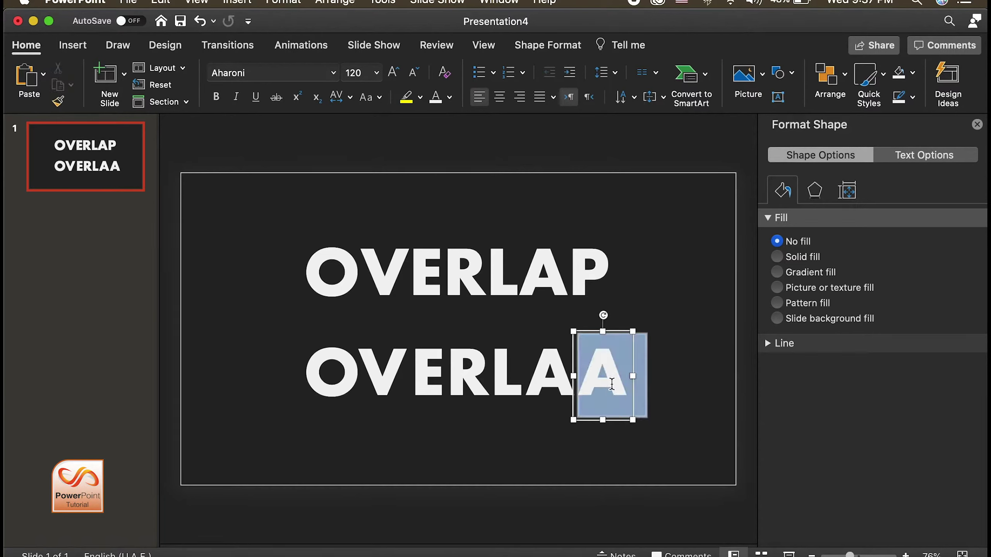
pyautogui.write('P')
# - Align the P letter box with the line above, nudging it slightly right
pyautogui.click(665, 384)
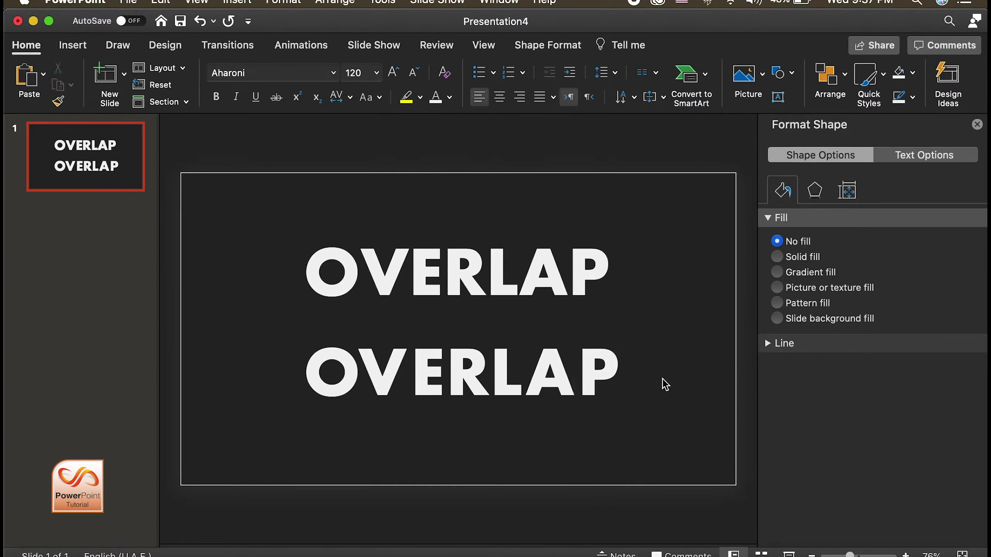
pyautogui.click(623, 389)
pyautogui.moveTo(626, 394); pyautogui.dragTo(620, 394)
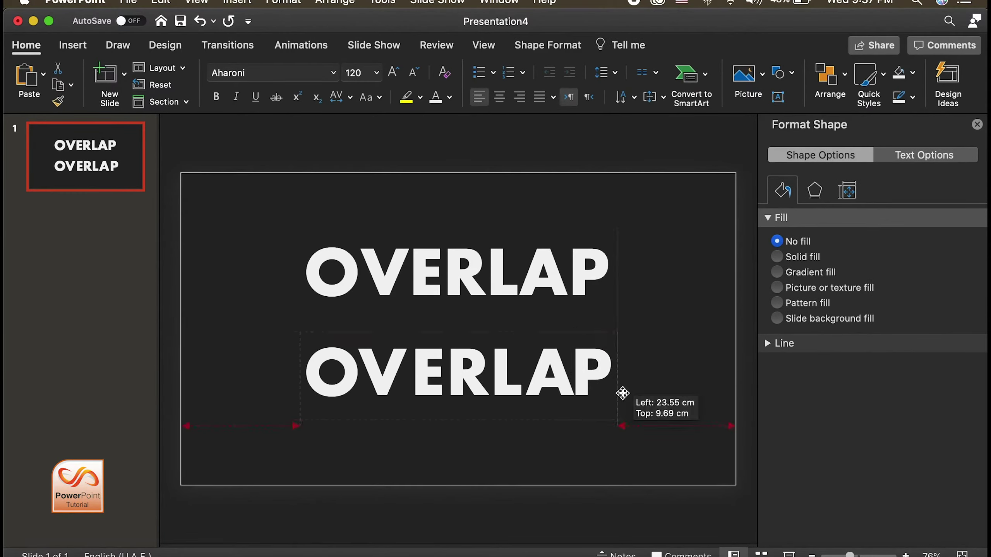
pyautogui.press('Right')
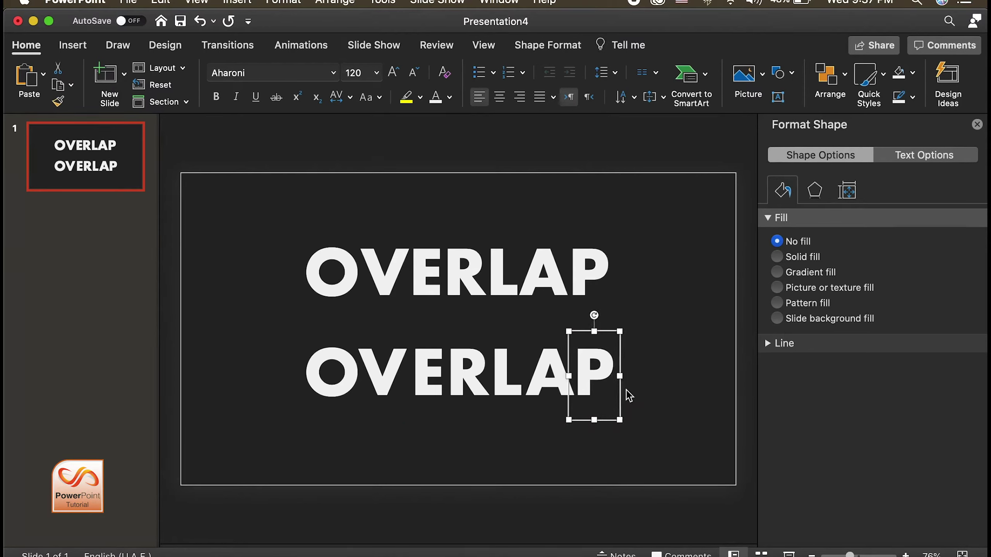
# - Shift letters E through P slightly left and delete the top OVERLAP text box
pyautogui.moveTo(664, 311); pyautogui.dragTo(408, 434)
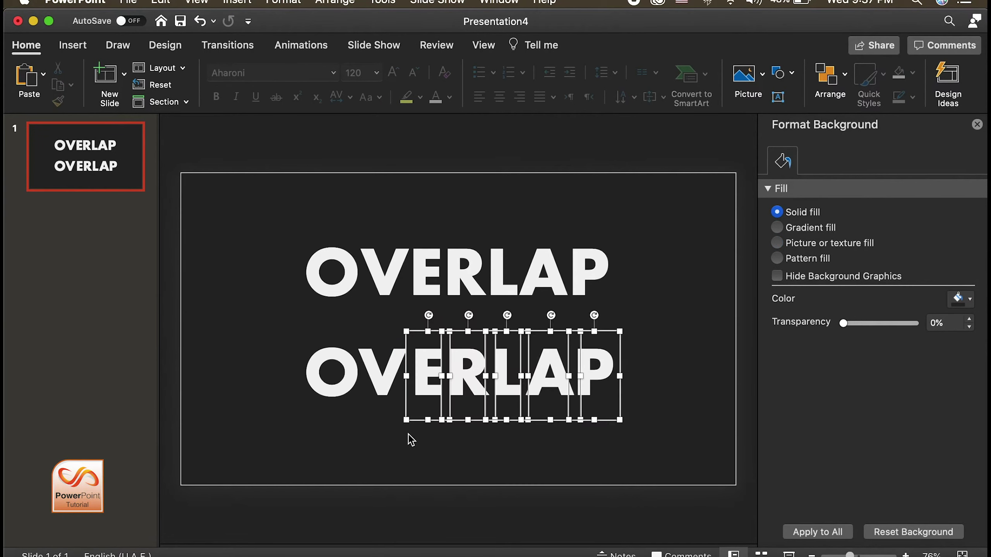
pyautogui.press('Left')
pyautogui.press('Left')
pyautogui.press('Left')
pyautogui.press('Left')
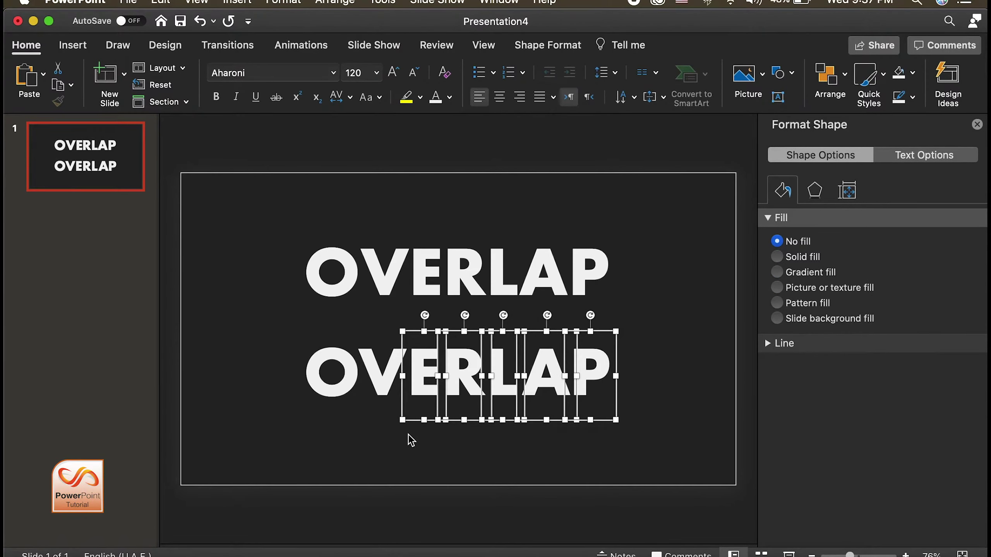
pyautogui.click(624, 264)
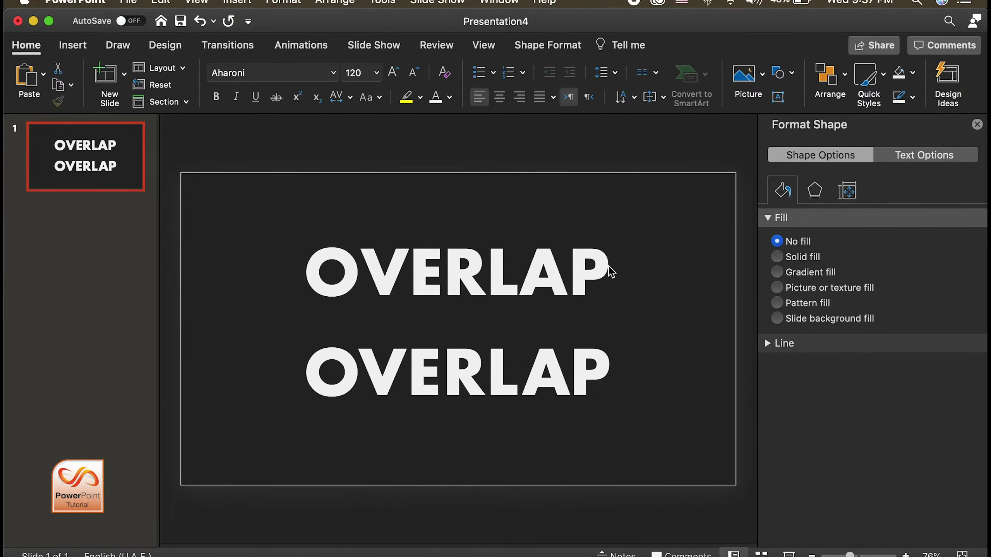
pyautogui.click(595, 269)
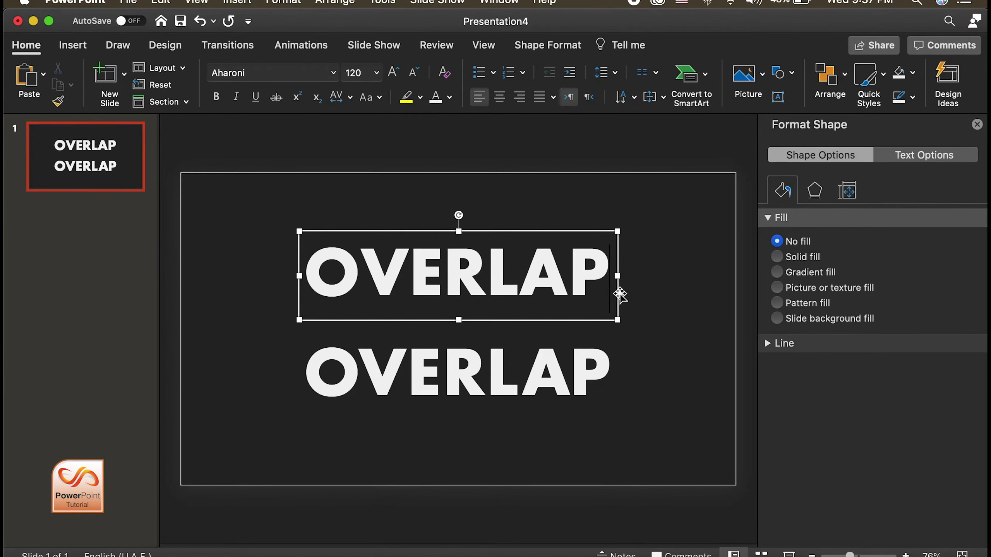
pyautogui.press('Delete')
# - Move all the letter boxes up to the slide centre, then duplicate slide 1
pyautogui.moveTo(641, 331); pyautogui.dragTo(275, 447)
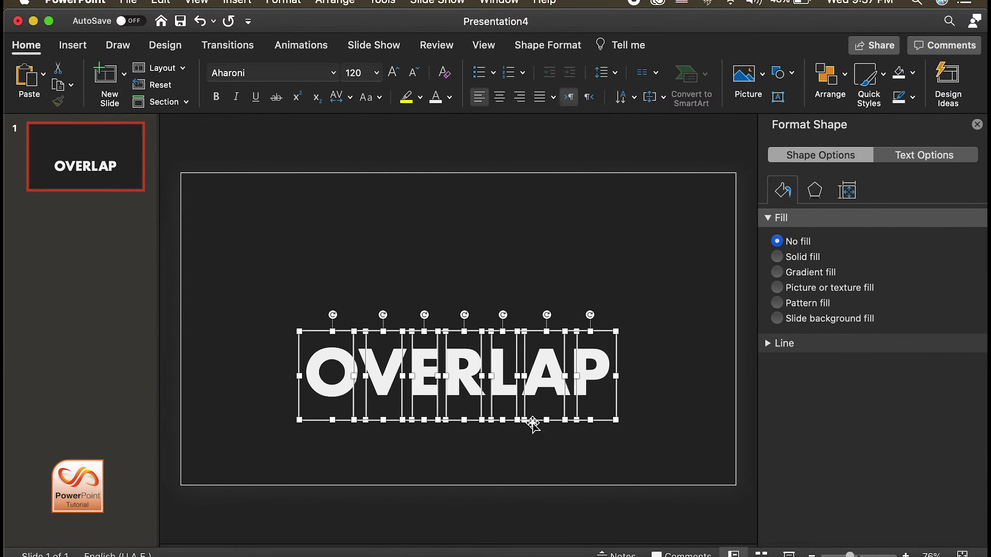
pyautogui.moveTo(533, 416); pyautogui.dragTo(535, 381)
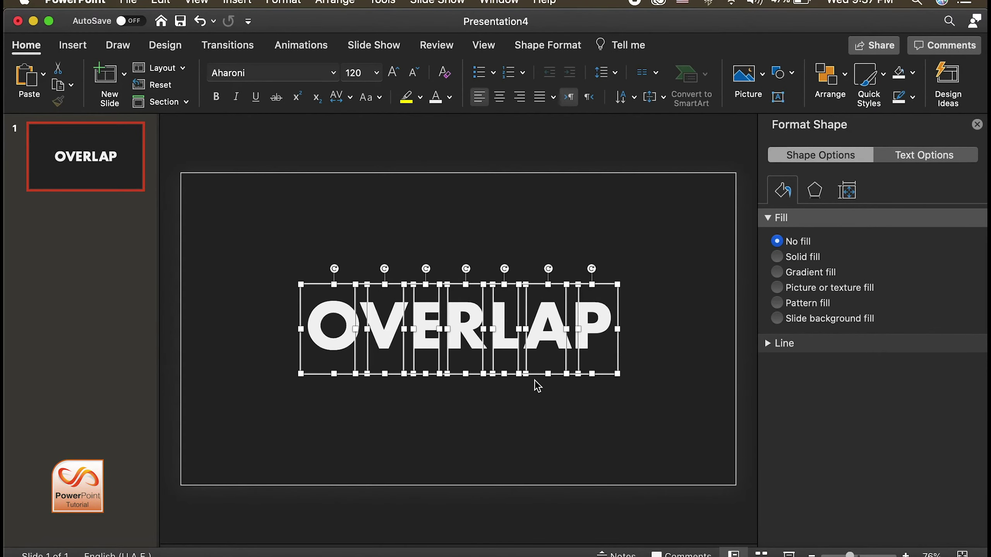
pyautogui.rightClick(115, 186)
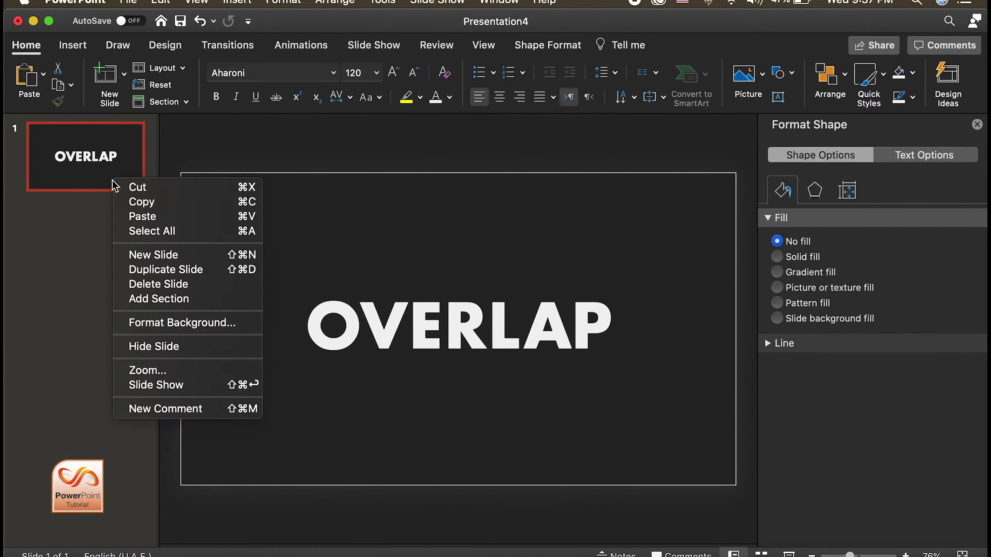
pyautogui.click(175, 274)
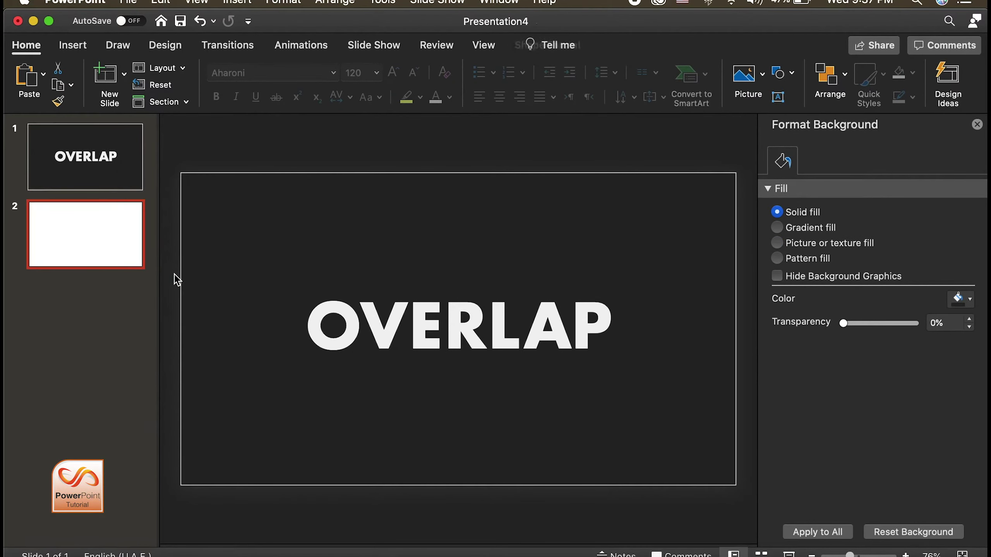
pyautogui.click(482, 409)
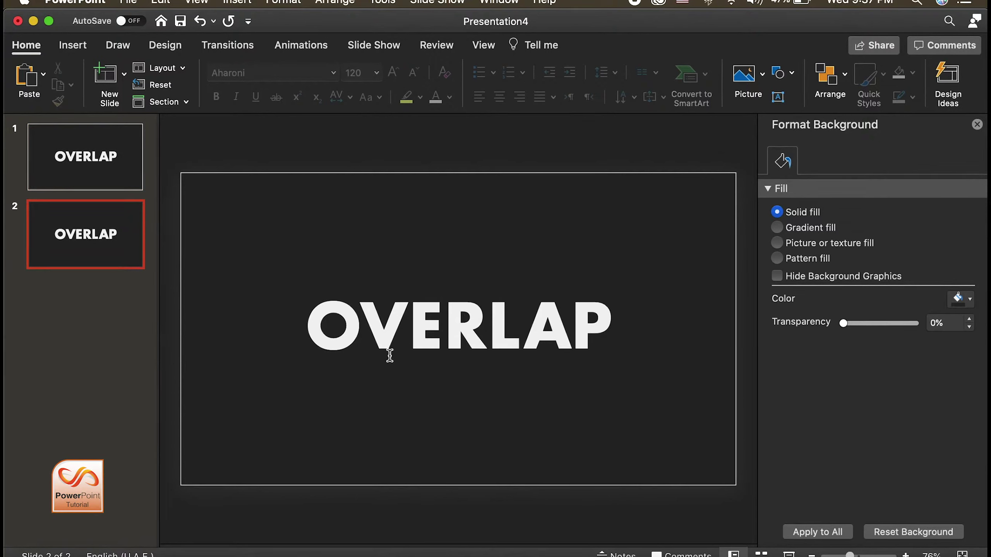
pyautogui.click(390, 339)
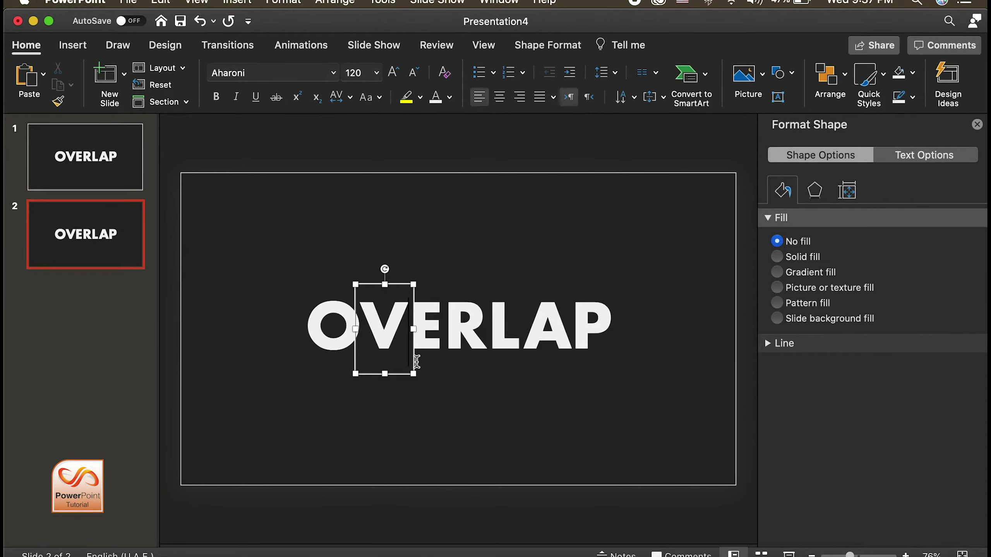
# - On slide 2, drag V, E and R left so each overlaps the previous letter
pyautogui.moveTo(415, 362); pyautogui.dragTo(403, 356)
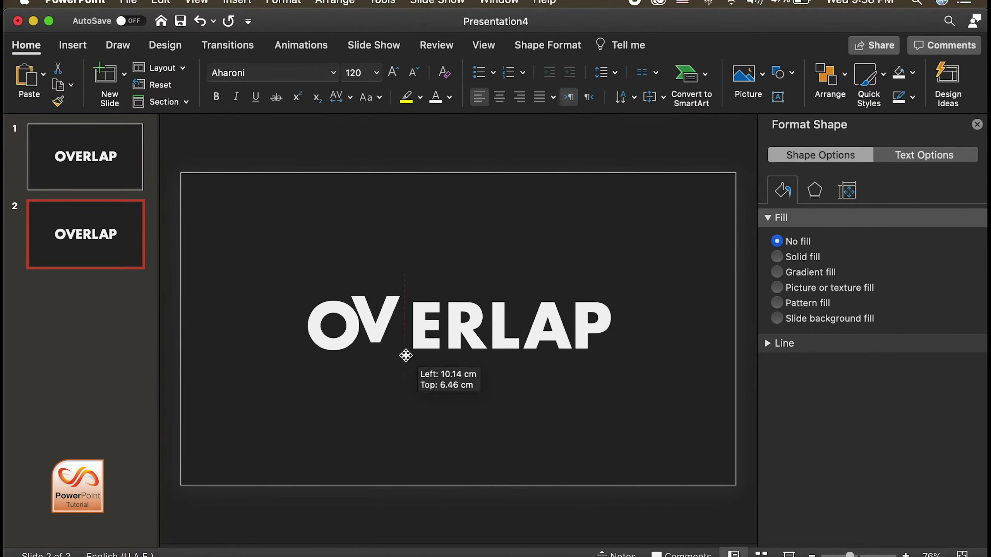
pyautogui.moveTo(403, 356); pyautogui.dragTo(418, 361)
pyautogui.click(425, 346)
pyautogui.click(493, 355)
pyautogui.moveTo(492, 361); pyautogui.dragTo(455, 354)
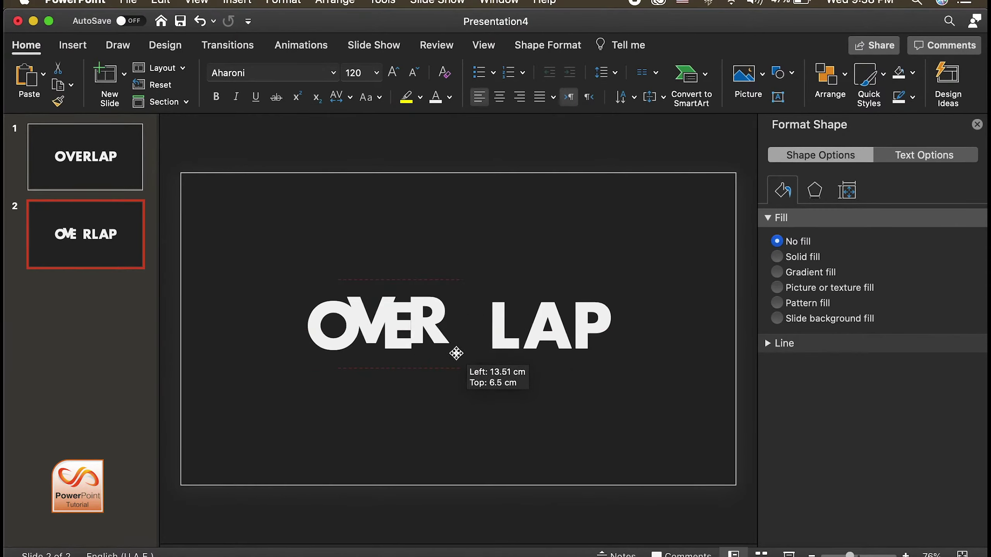
pyautogui.moveTo(455, 355); pyautogui.dragTo(453, 352)
# - Drag L, A and P left so they overlap their neighbours too
pyautogui.click(501, 343)
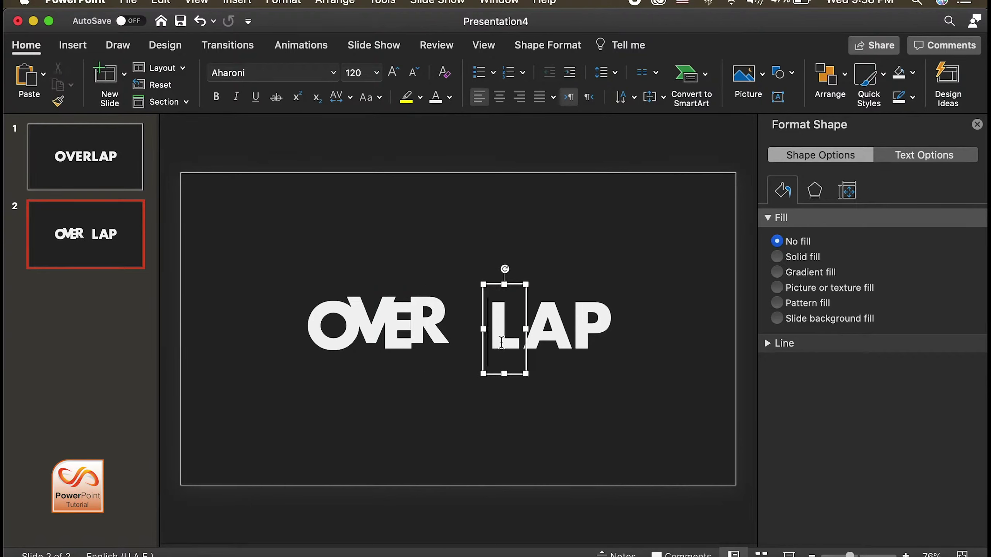
pyautogui.moveTo(524, 357); pyautogui.dragTo(480, 364)
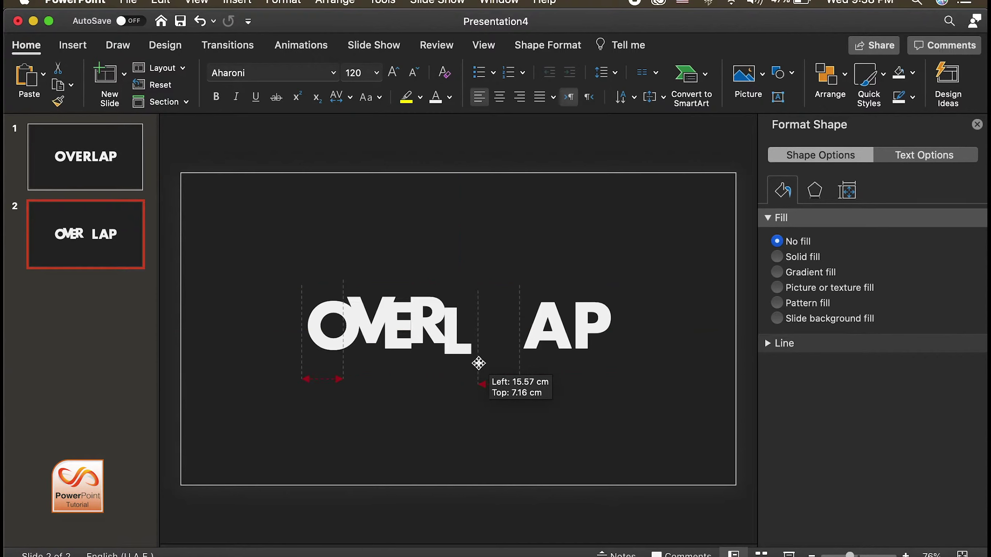
pyautogui.moveTo(479, 363); pyautogui.dragTo(478, 360)
pyautogui.click(563, 341)
pyautogui.moveTo(579, 367); pyautogui.dragTo(514, 365)
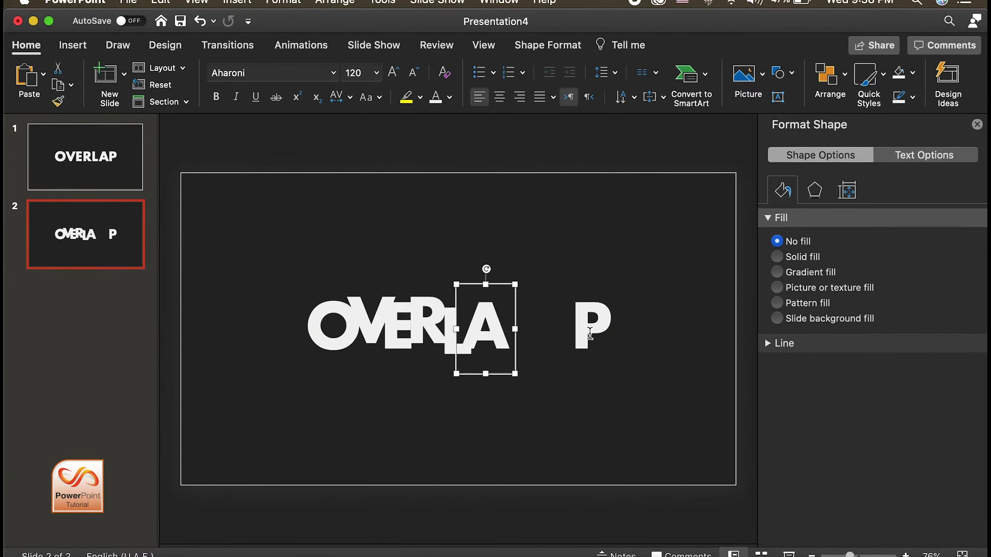
pyautogui.click(608, 334)
pyautogui.moveTo(616, 341); pyautogui.dragTo(541, 342)
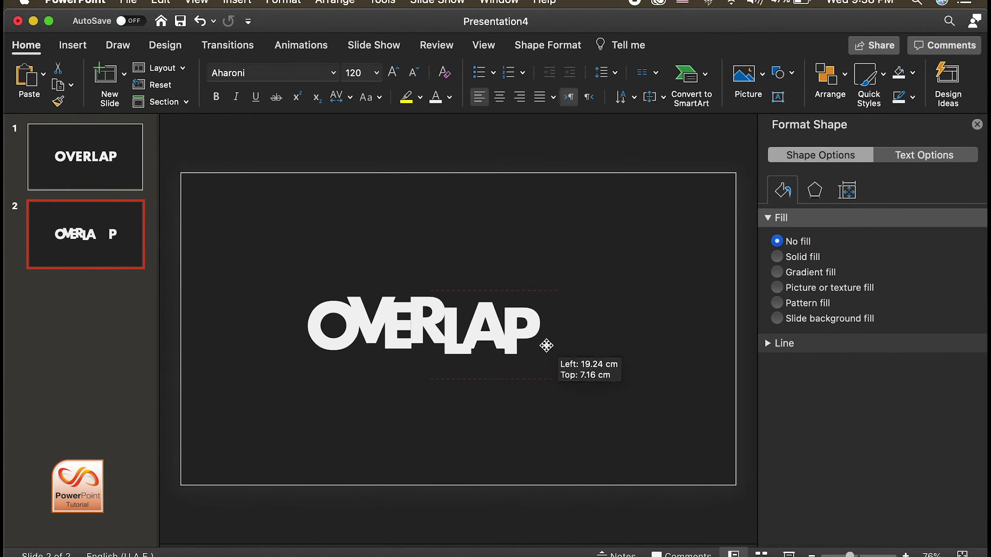
pyautogui.moveTo(541, 342); pyautogui.dragTo(538, 342)
pyautogui.click(595, 281)
# - Select all the slide 2 letters and move the word to recentre it
pyautogui.moveTo(602, 266); pyautogui.dragTo(269, 379)
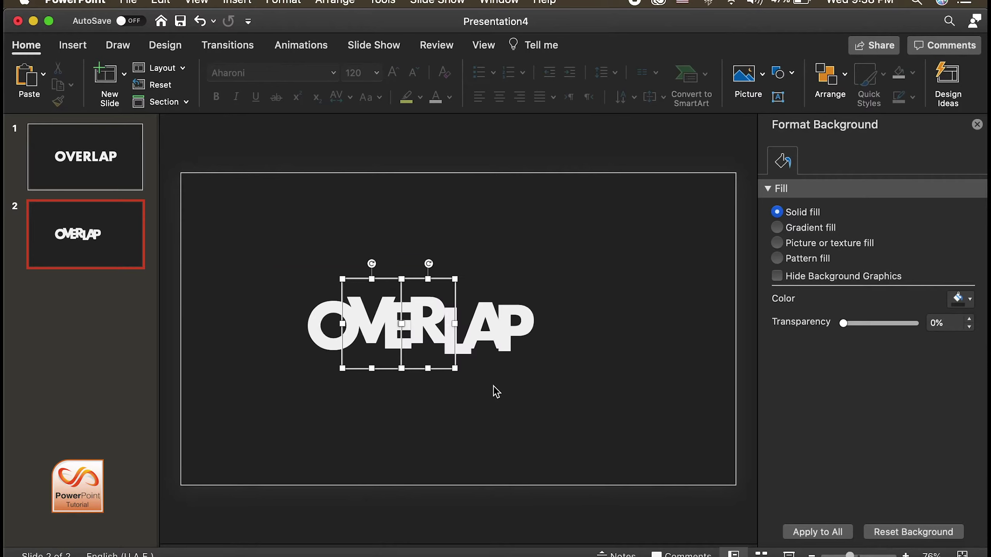
pyautogui.moveTo(236, 231); pyautogui.dragTo(588, 415)
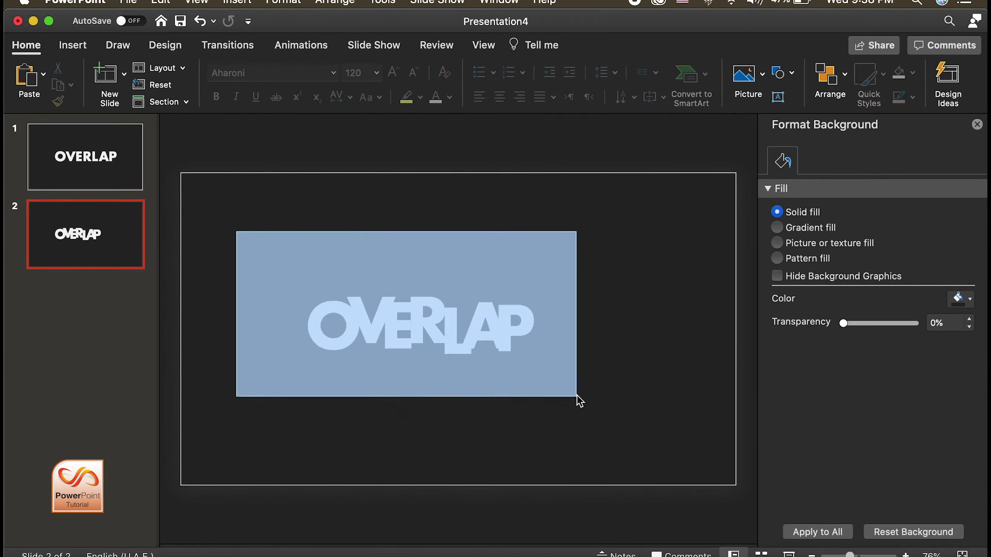
pyautogui.moveTo(540, 362); pyautogui.dragTo(578, 362)
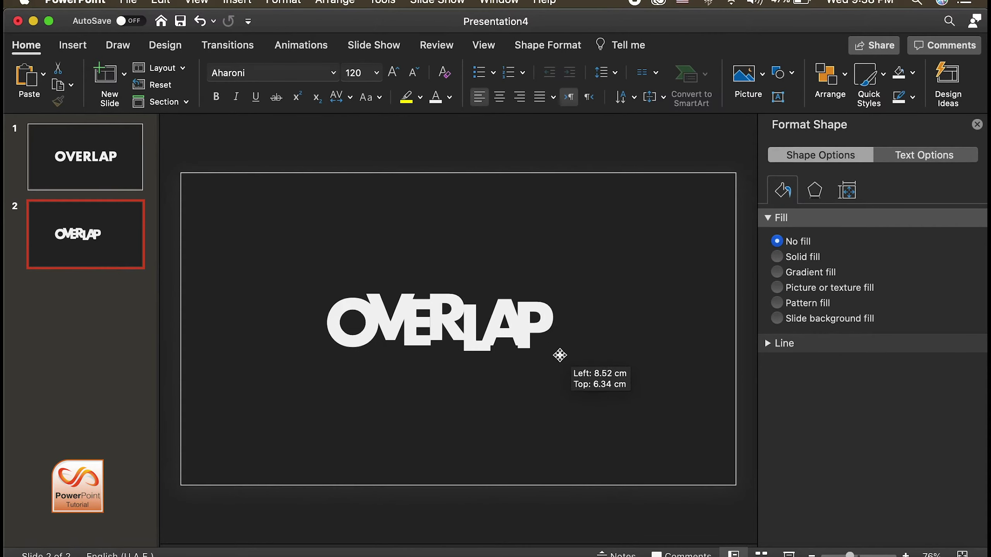
pyautogui.moveTo(577, 362); pyautogui.dragTo(578, 365)
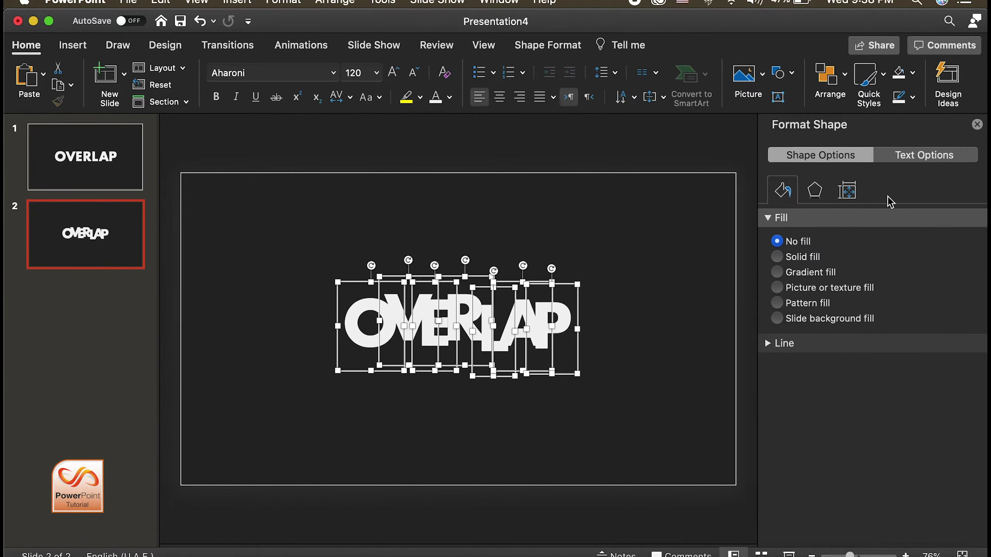
# - Give the letters an outer drop shadow preset with a 5 pt distance
pyautogui.click(814, 192)
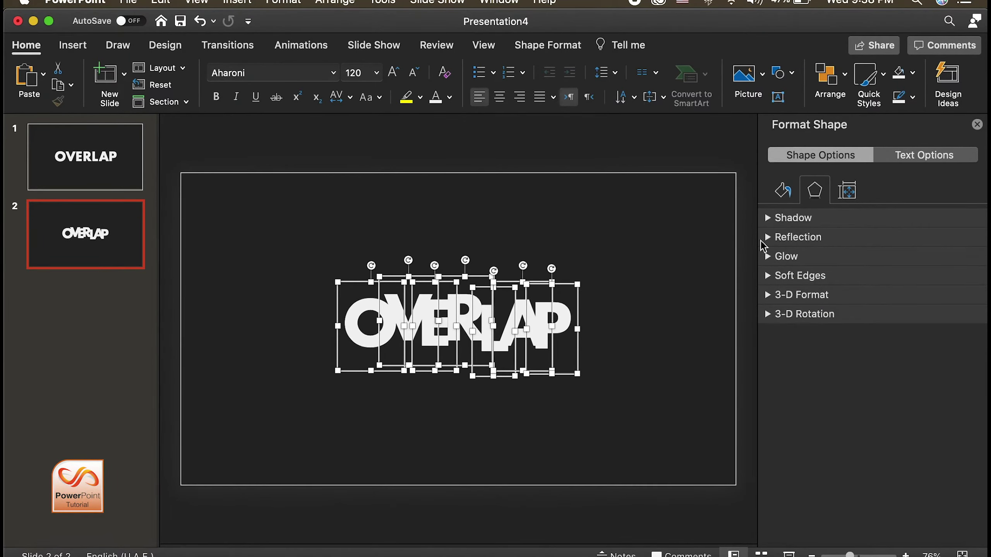
pyautogui.click(768, 218)
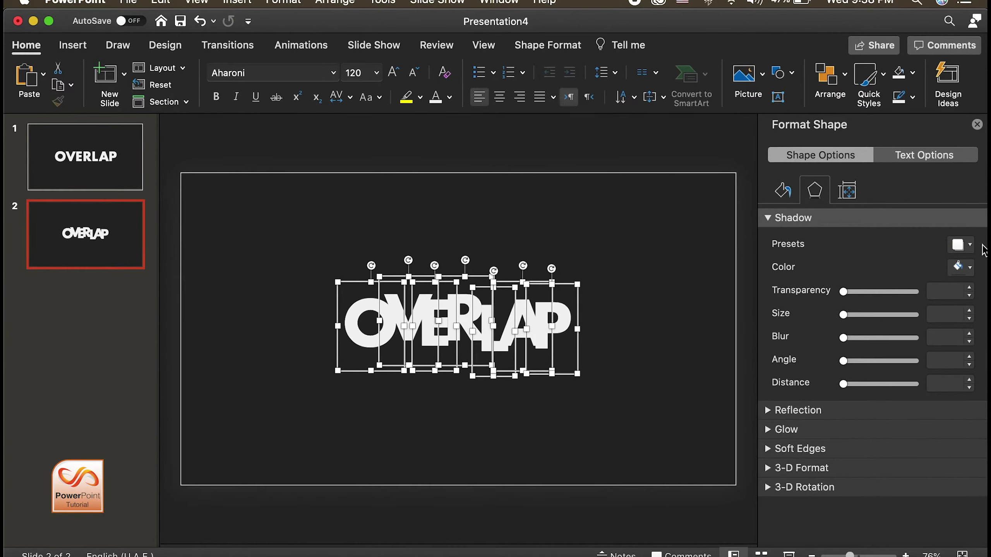
pyautogui.click(968, 245)
pyautogui.click(858, 365)
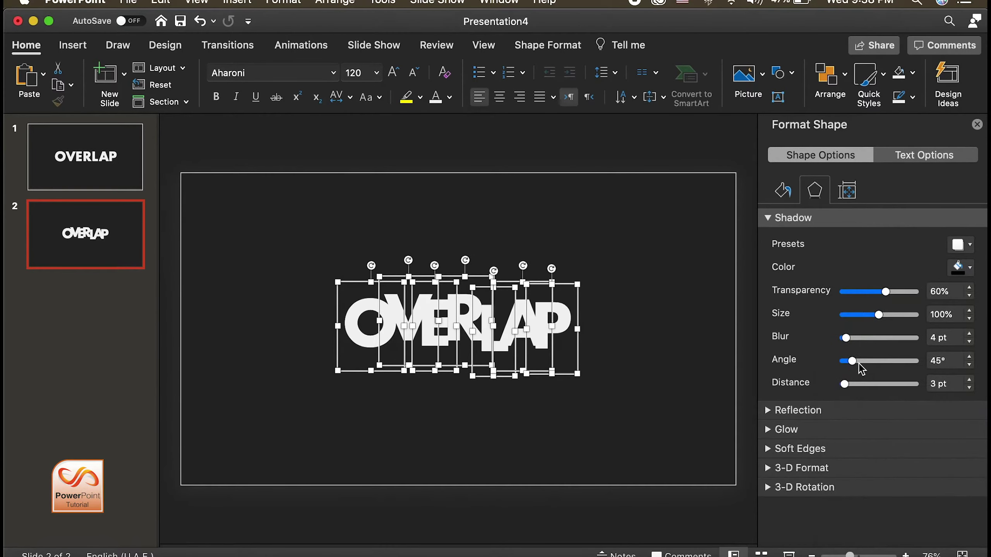
pyautogui.click(969, 378)
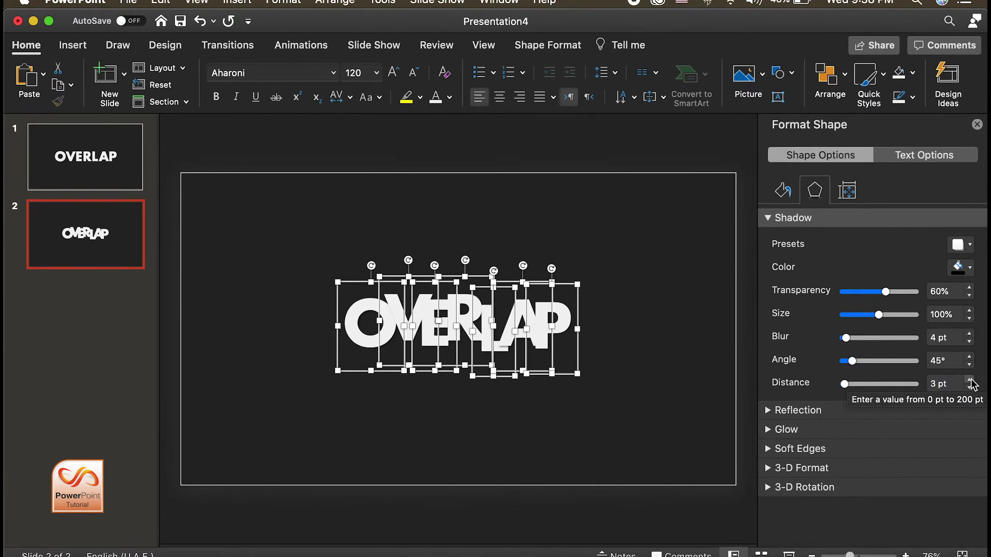
# - Reposition the V letter on its own to adjust its overlap
pyautogui.click(517, 395)
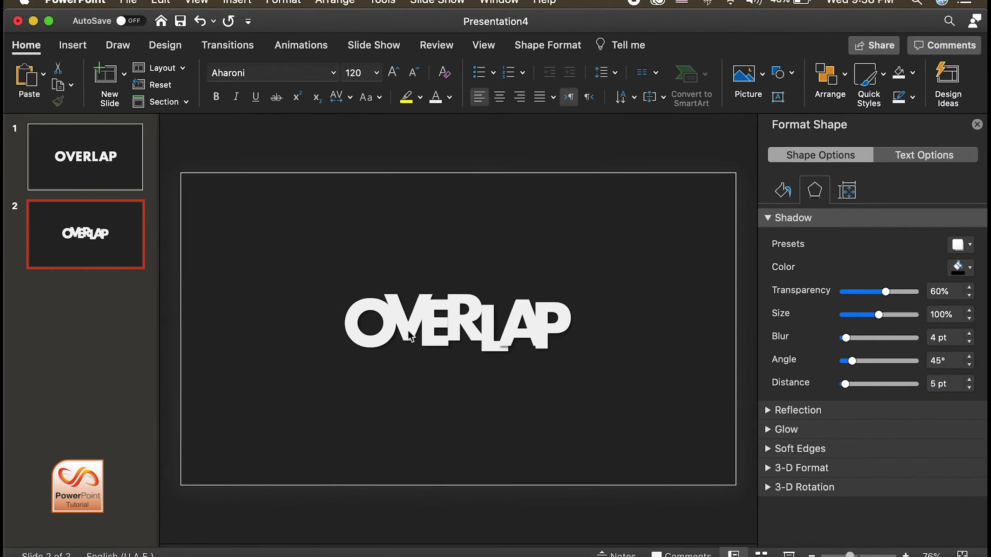
pyautogui.click(411, 337)
pyautogui.moveTo(424, 366); pyautogui.dragTo(419, 367)
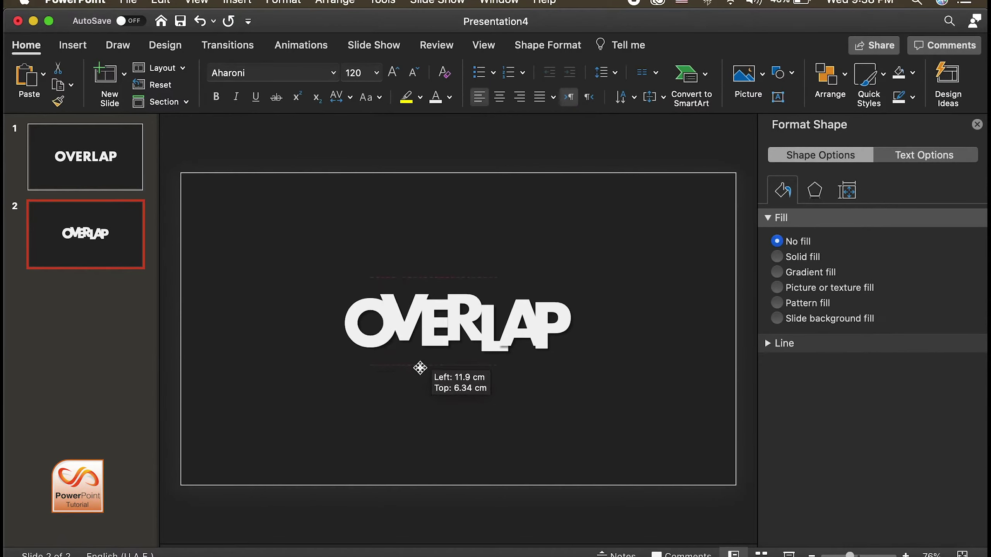
# - Finish placing the V, then stack TextBox 4 through 8 in ascending order in the Selection Pane
pyautogui.moveTo(419, 367); pyautogui.dragTo(437, 353)
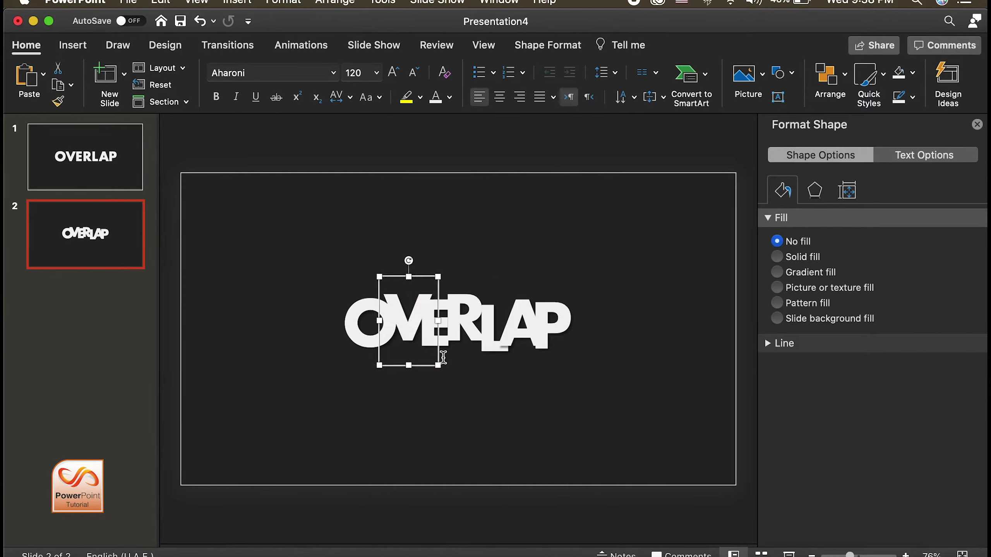
pyautogui.click(693, 275)
pyautogui.click(846, 76)
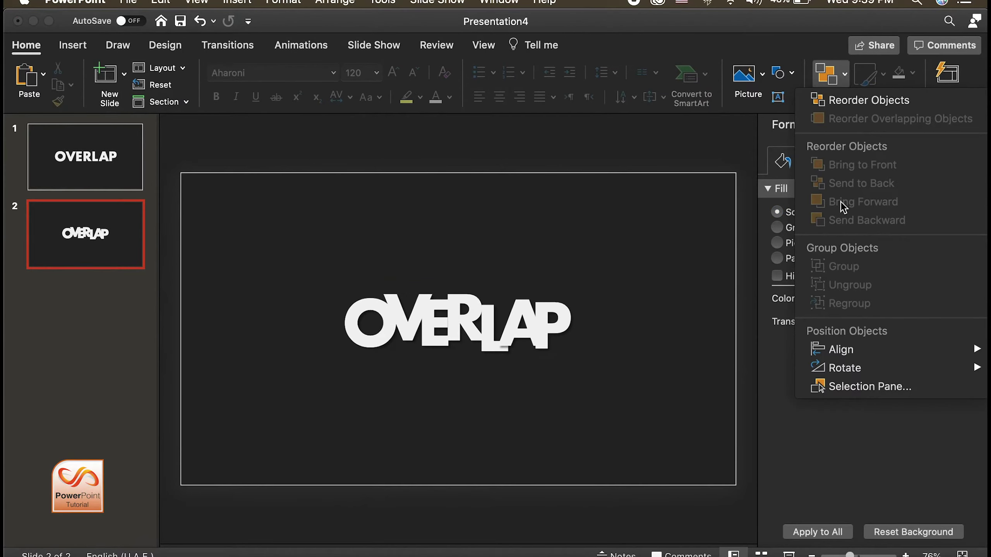
pyautogui.click(858, 387)
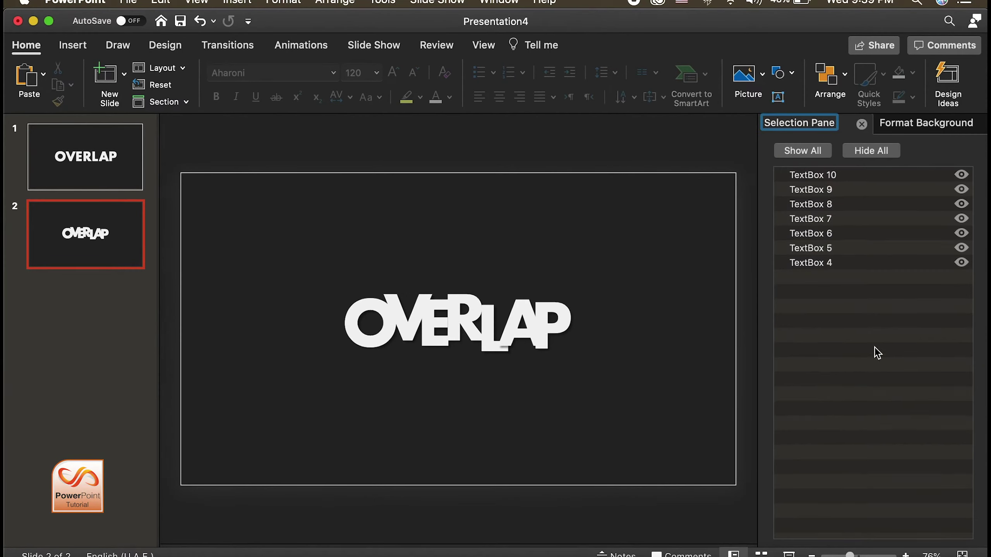
pyautogui.click(811, 263)
pyautogui.moveTo(811, 262); pyautogui.dragTo(819, 174)
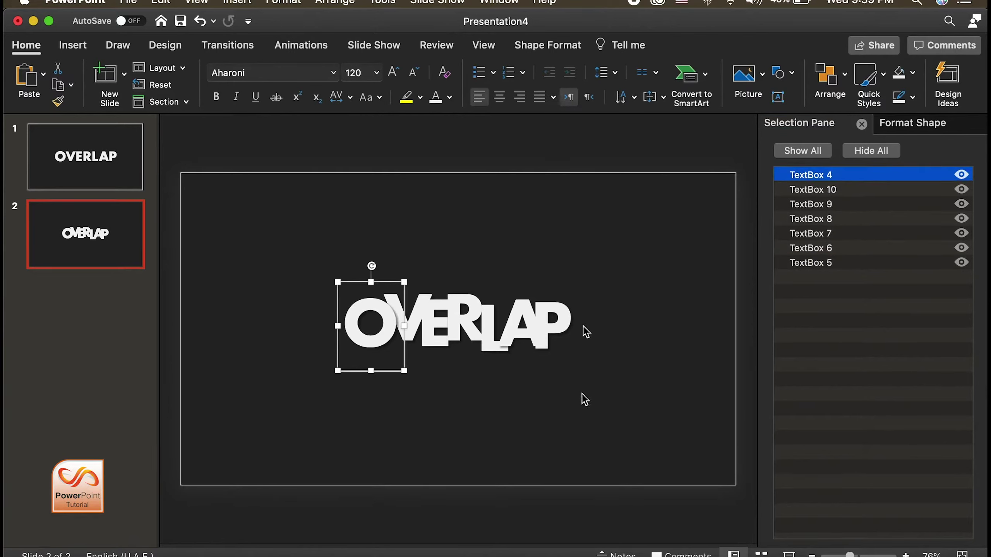
pyautogui.click(815, 248)
pyautogui.moveTo(835, 264); pyautogui.dragTo(830, 189)
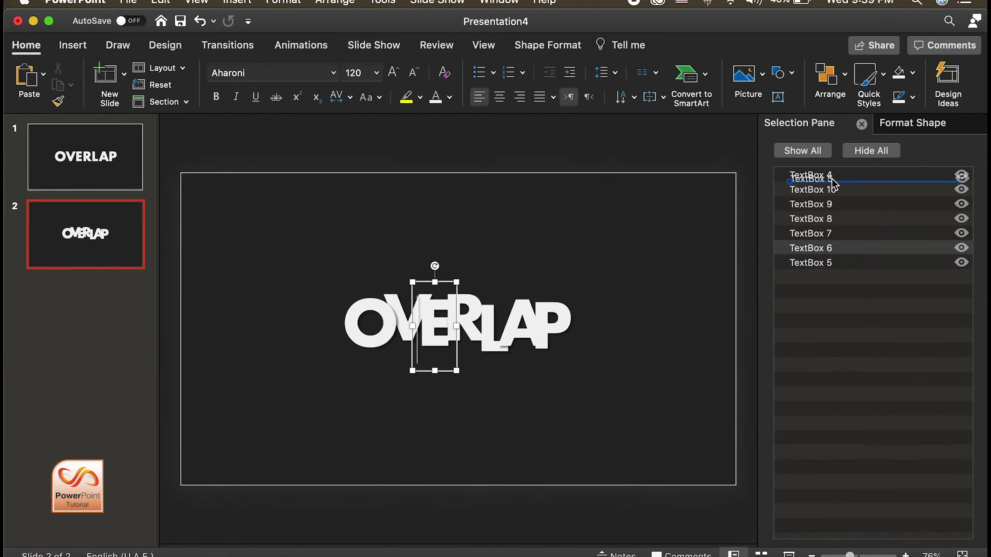
pyautogui.moveTo(823, 260); pyautogui.dragTo(823, 197)
pyautogui.moveTo(822, 265); pyautogui.dragTo(823, 221)
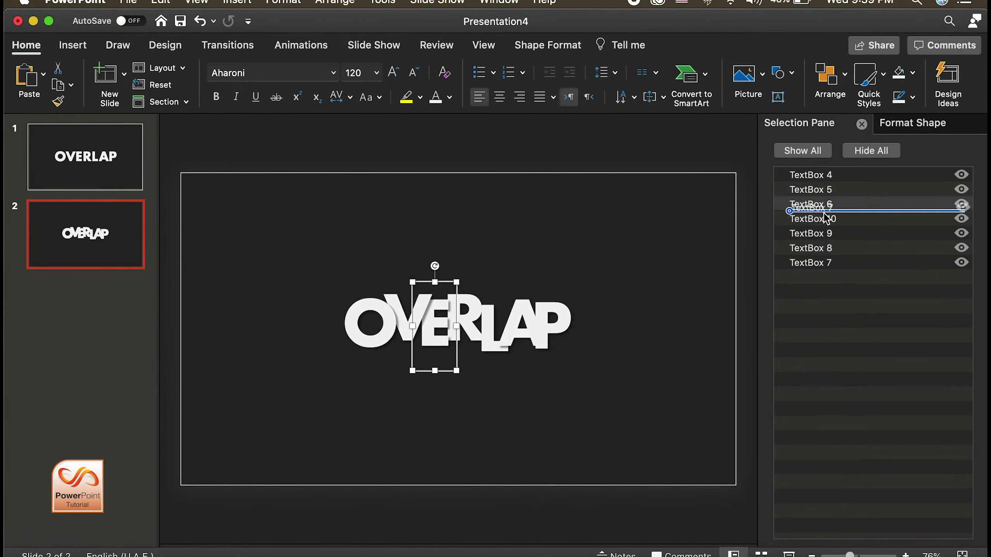
pyautogui.moveTo(823, 265)
pyautogui.mouseDown()
pyautogui.moveTo(823, 234)
pyautogui.moveTo(822, 250)
pyautogui.mouseUp()
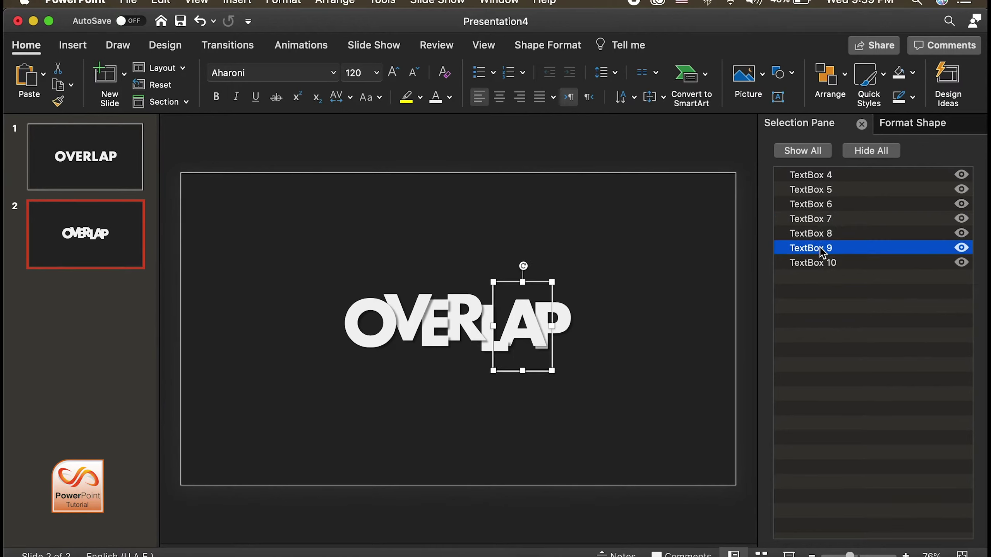
# - Nudge the P letter slightly right, then return to slide 1
pyautogui.click(603, 390)
pyautogui.click(571, 329)
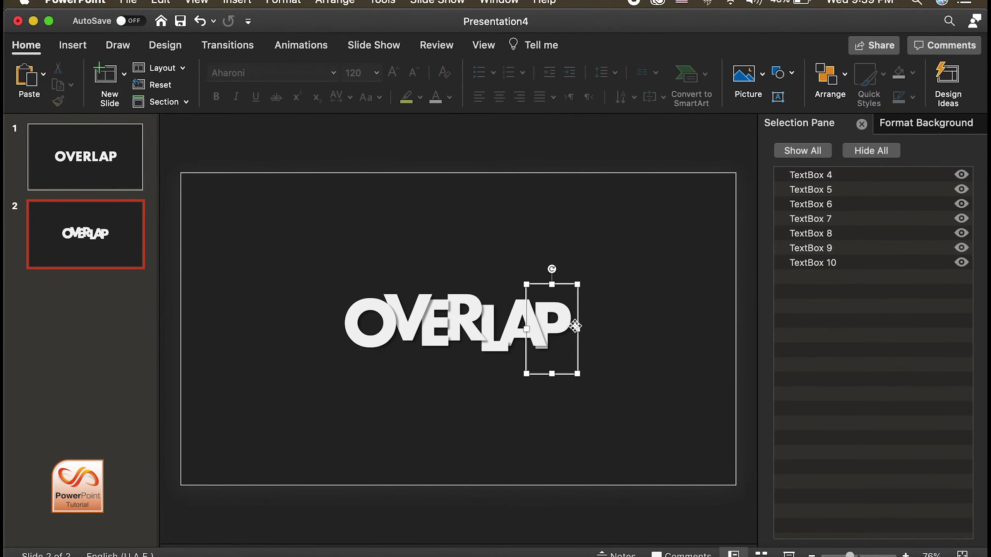
pyautogui.moveTo(577, 314); pyautogui.dragTo(582, 314)
pyautogui.click(646, 319)
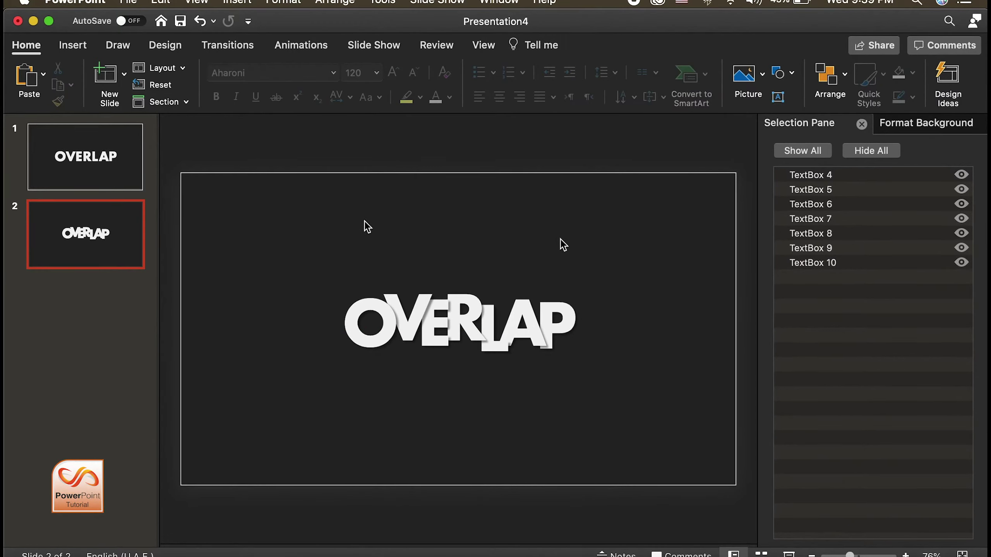
pyautogui.click(127, 172)
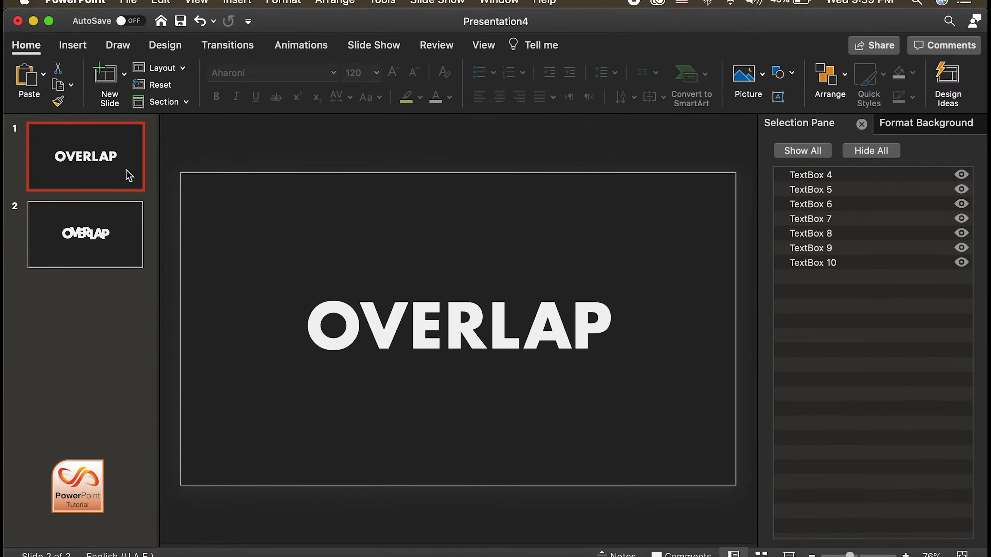
# - Duplicate slide 1 twice, deleting the trailing P and then the A from slide 1
pyautogui.rightClick(126, 169)
pyautogui.click(184, 258)
pyautogui.click(127, 172)
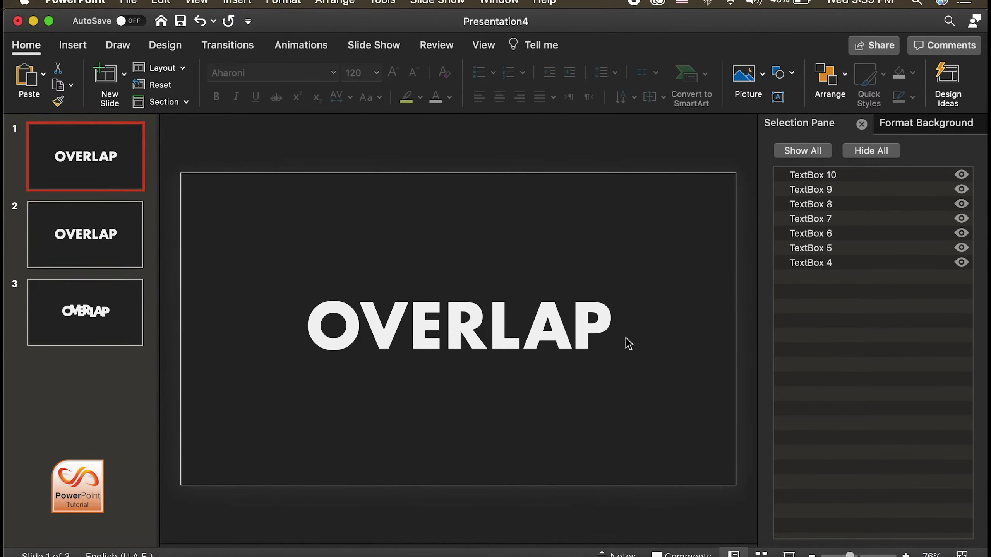
pyautogui.click(615, 332)
pyautogui.moveTo(617, 321); pyautogui.dragTo(6, 260)
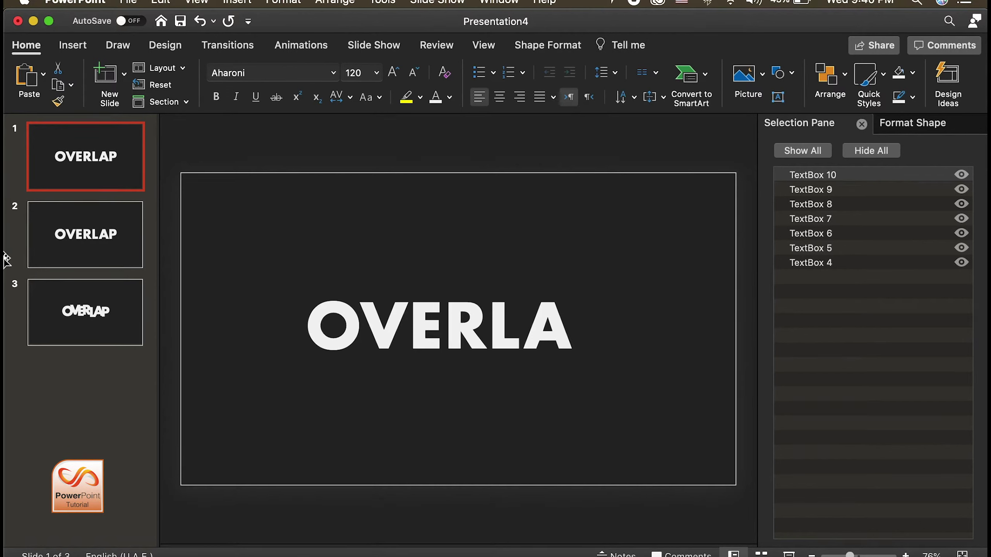
pyautogui.press('Delete')
pyautogui.rightClick(107, 179)
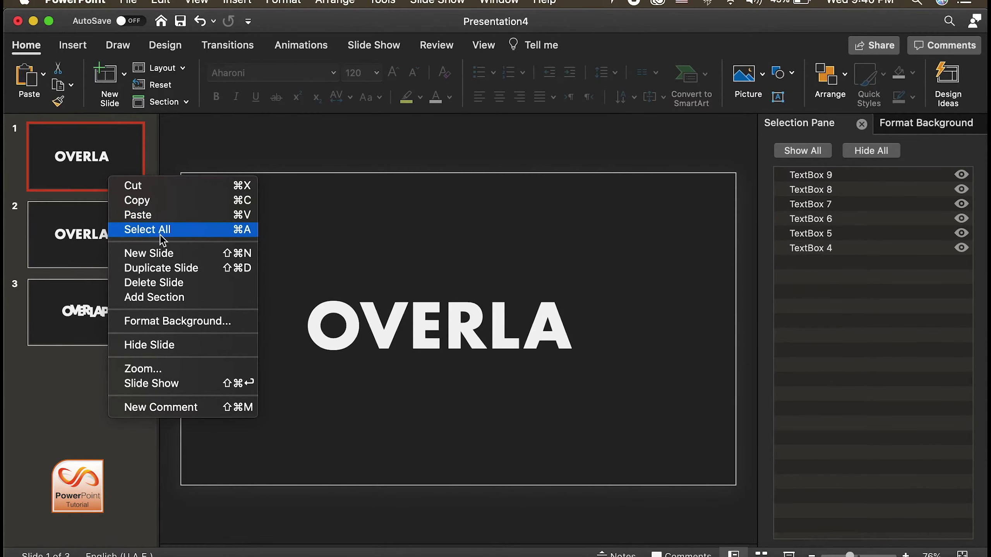
pyautogui.click(169, 268)
pyautogui.click(110, 185)
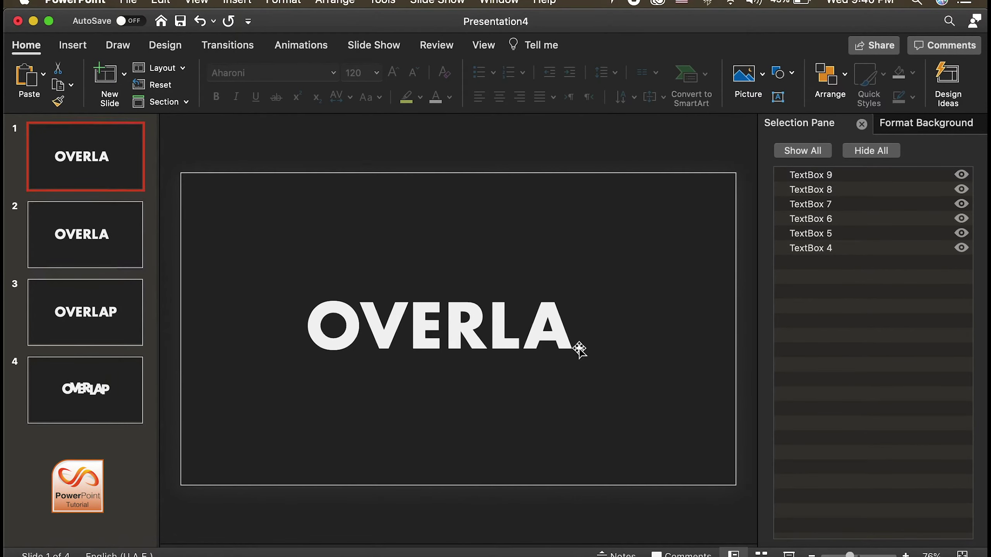
pyautogui.click(564, 339)
pyautogui.click(579, 340)
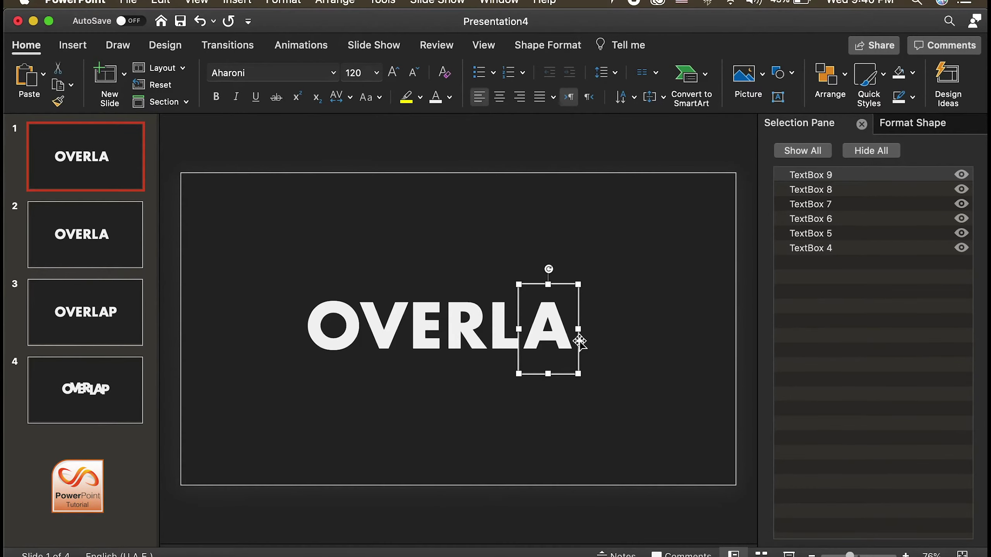
pyautogui.press('Delete')
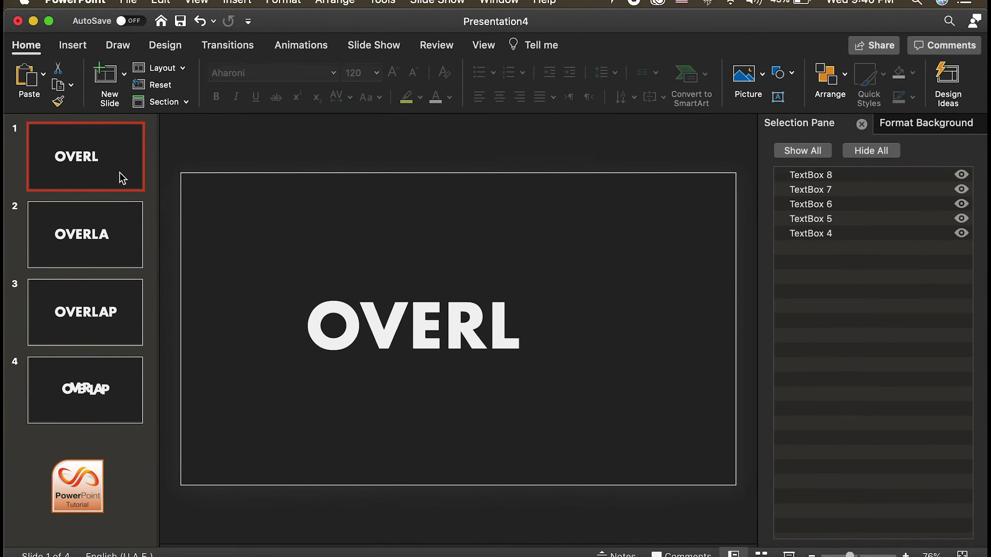
# - Duplicate slide 1 twice more, removing the L and then the R to leave OVE
pyautogui.rightClick(119, 173)
pyautogui.click(199, 270)
pyautogui.click(511, 351)
pyautogui.click(527, 350)
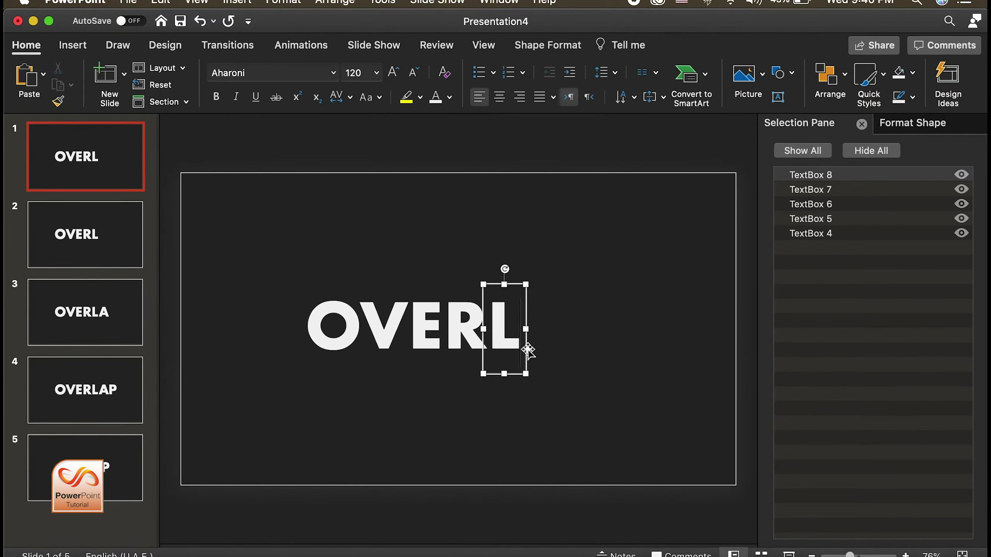
pyautogui.press('Delete')
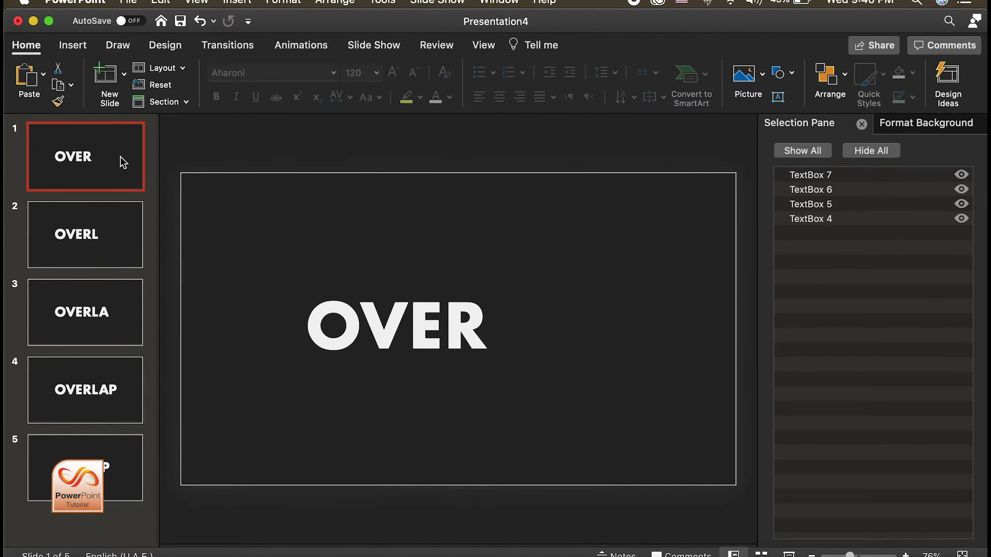
pyautogui.rightClick(120, 157)
pyautogui.click(196, 246)
pyautogui.click(118, 181)
pyautogui.click(480, 344)
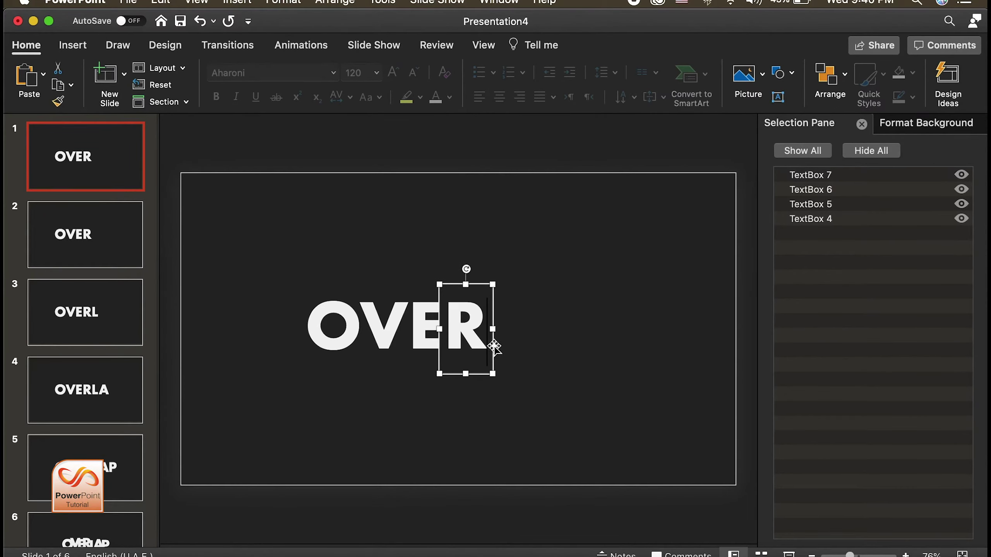
pyautogui.click(494, 346)
pyautogui.press('Delete')
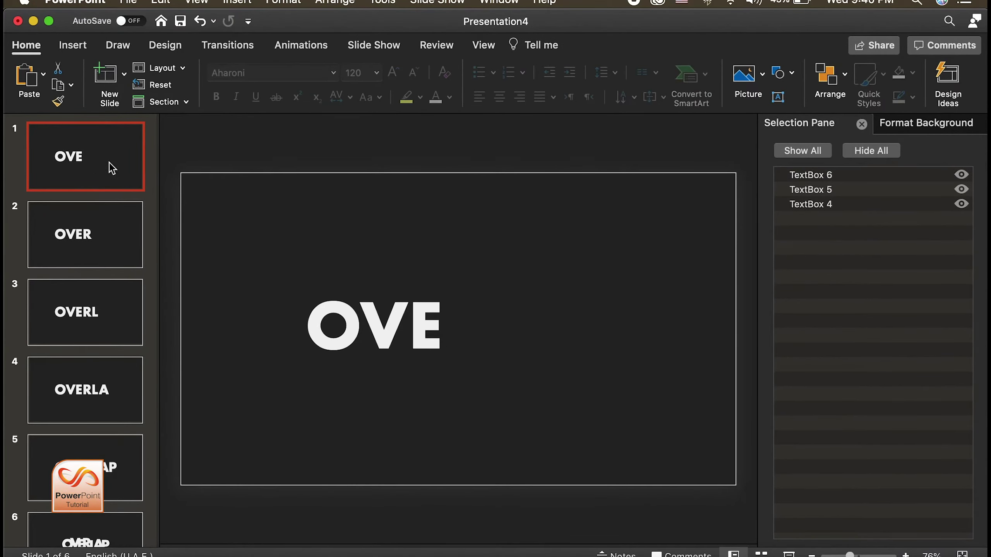
# - Keep duplicating and delete E, V and finally O until slide 1 is empty
pyautogui.rightClick(109, 161)
pyautogui.click(190, 249)
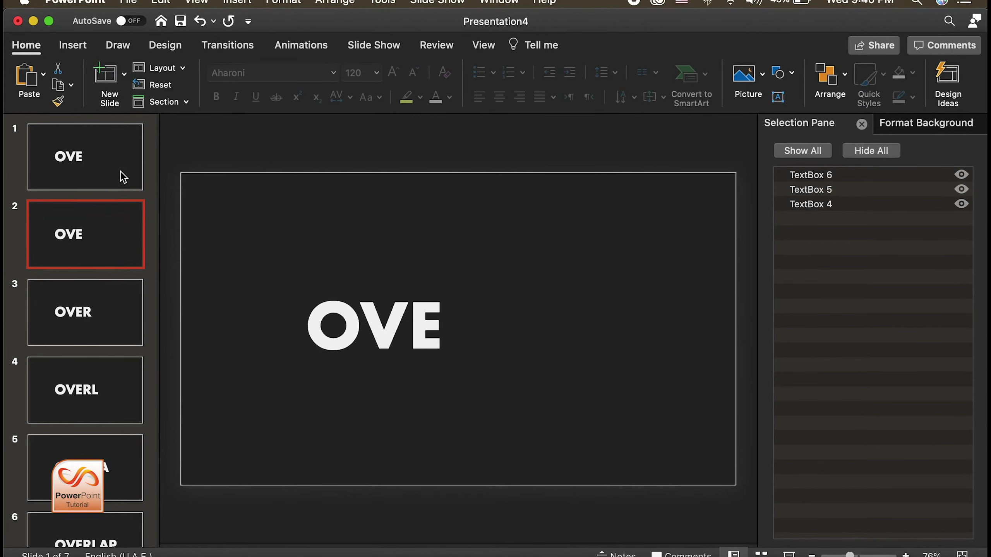
pyautogui.click(447, 352)
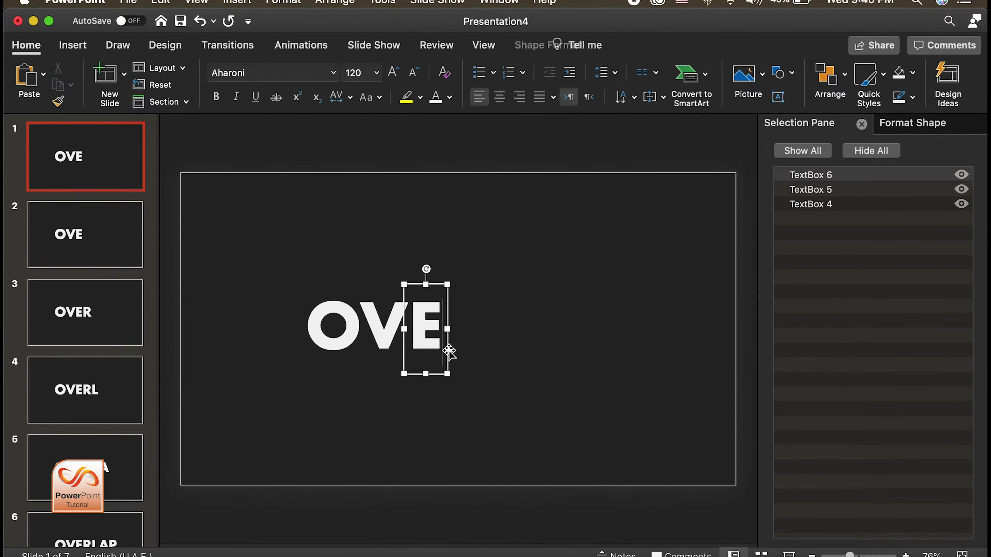
pyautogui.press('Delete')
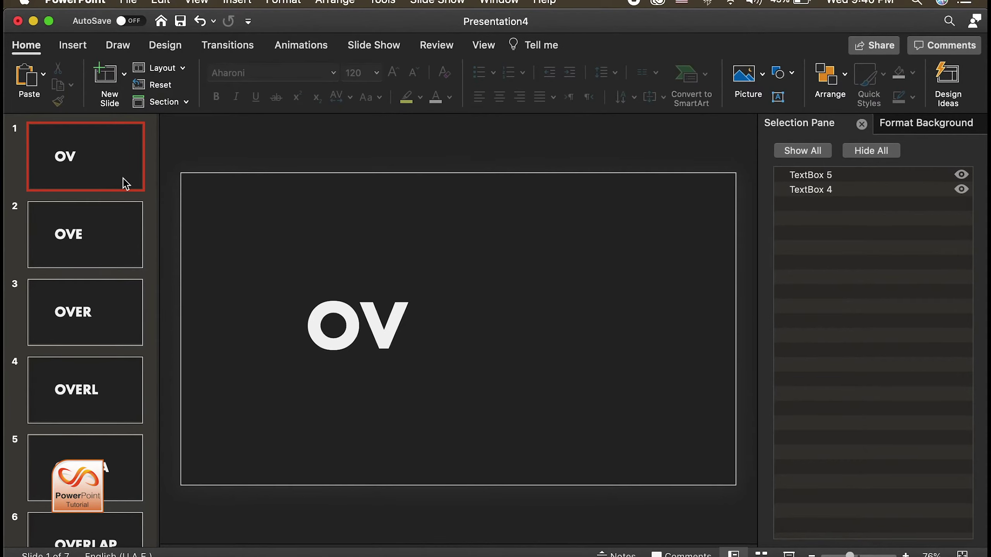
pyautogui.rightClick(123, 177)
pyautogui.click(210, 267)
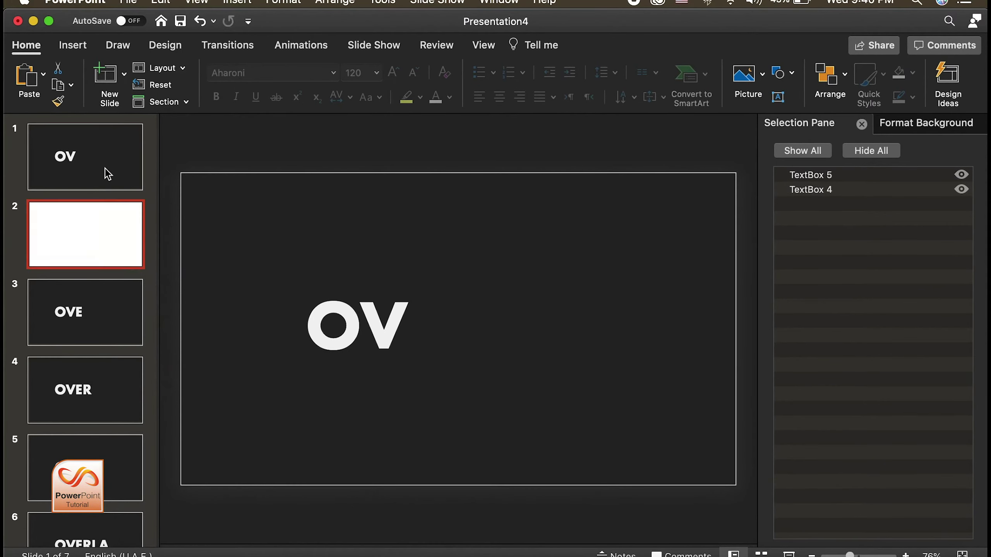
pyautogui.click(393, 341)
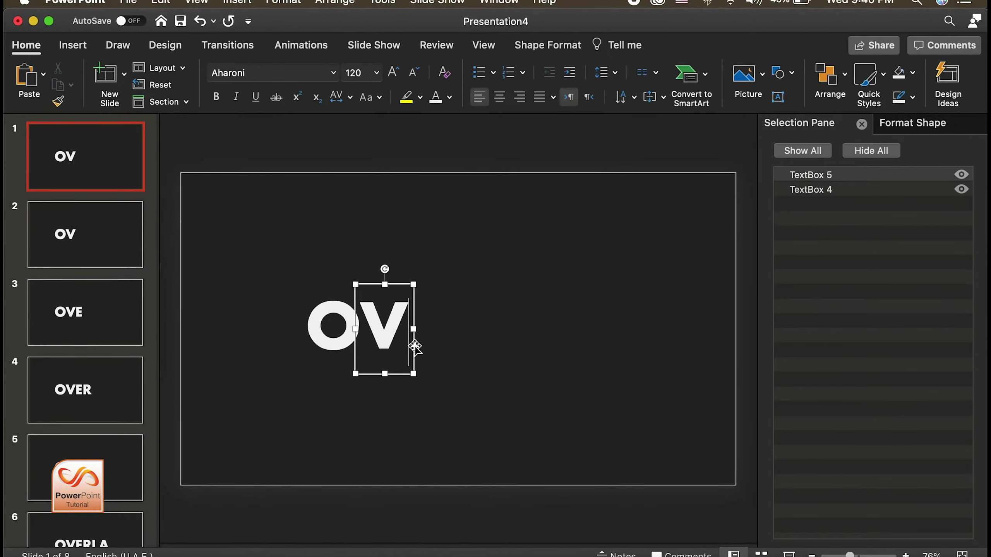
pyautogui.press('Delete')
pyautogui.rightClick(102, 164)
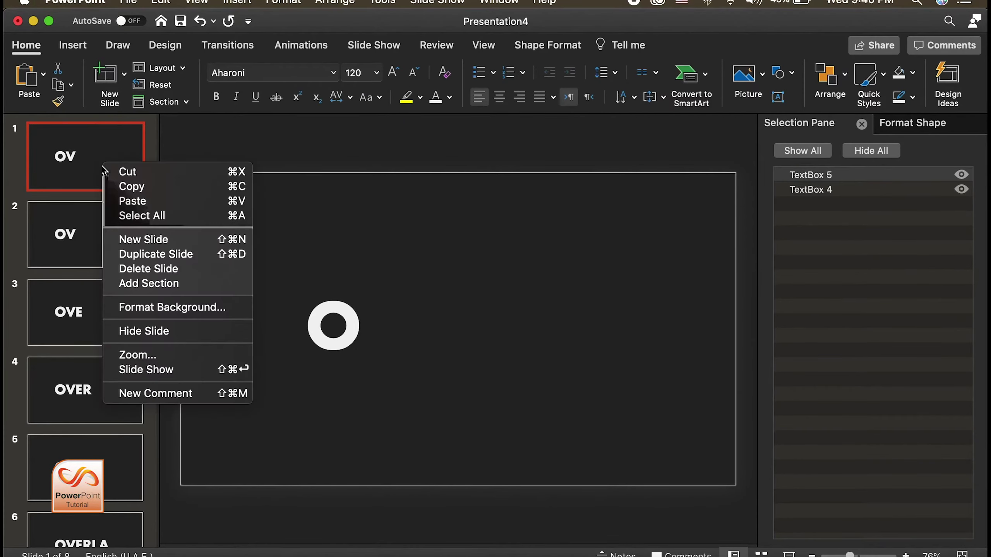
pyautogui.click(178, 258)
pyautogui.click(117, 182)
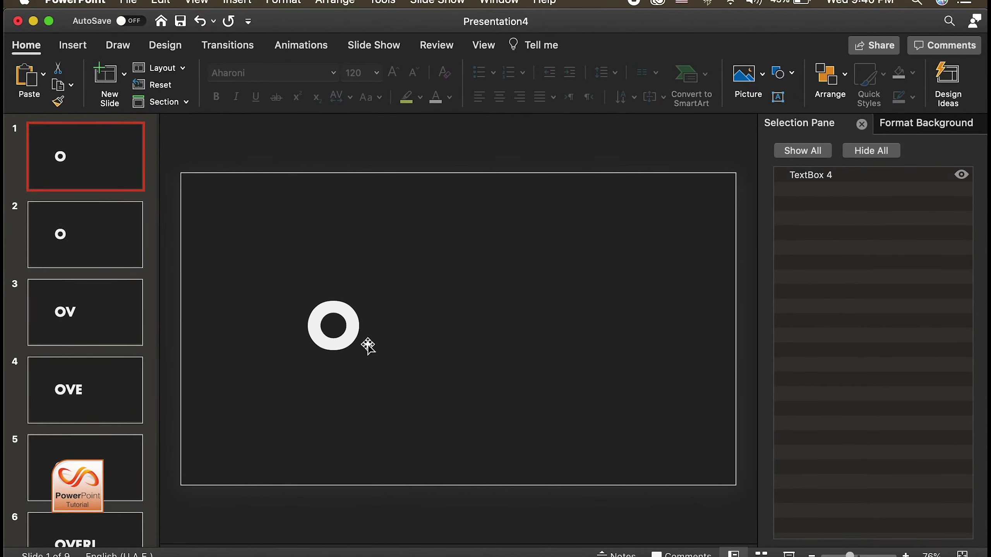
pyautogui.click(355, 338)
pyautogui.click(368, 340)
pyautogui.press('Delete')
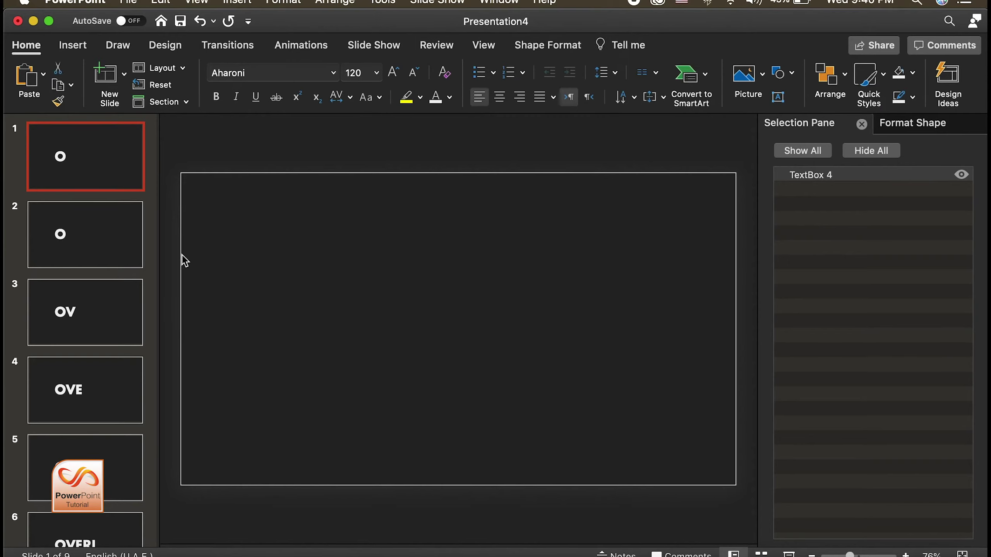
# - Give slides 1–8 a Characters Morph of 00.01 that advances automatically after 00.00
pyautogui.scroll(-2, 137, 365)
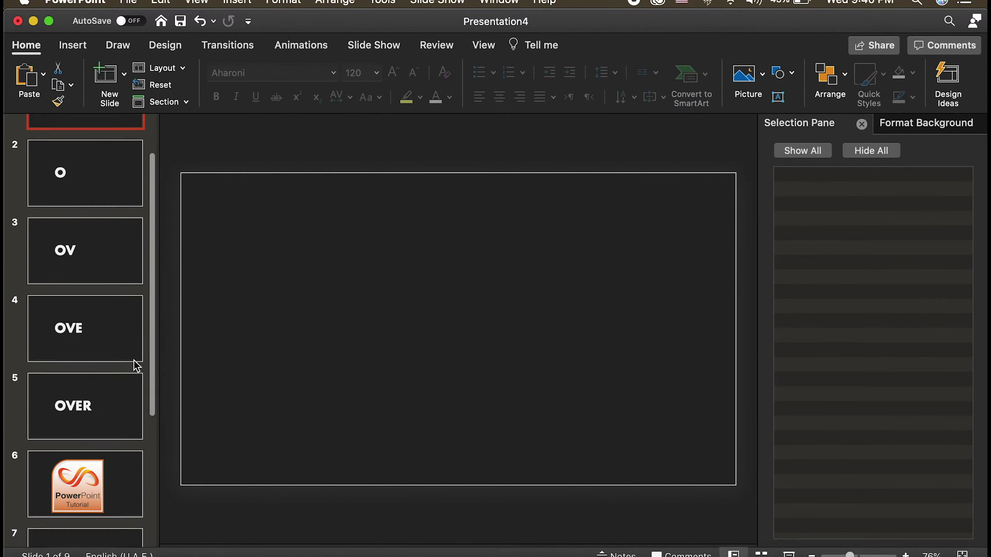
pyautogui.scroll(-2, 137, 365)
pyautogui.scroll(-2, 136, 366)
pyautogui.scroll(-1, 137, 366)
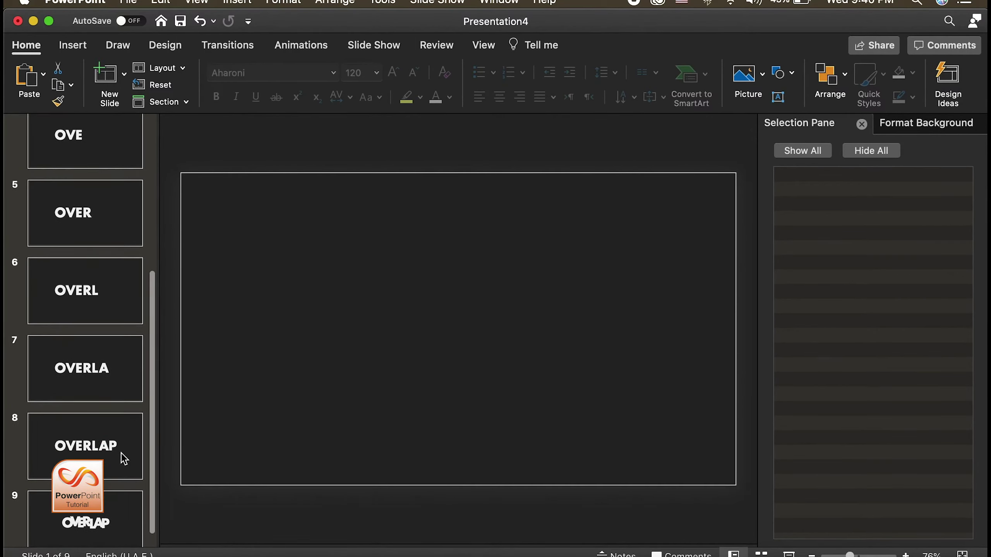
pyautogui.keyDown('shift'); pyautogui.click(117, 462); pyautogui.keyUp('shift')
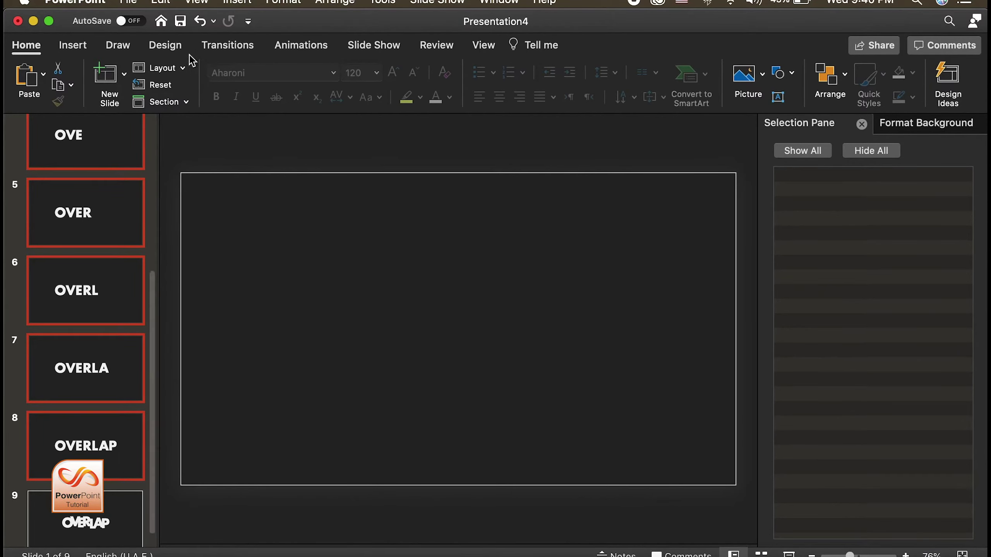
pyautogui.click(230, 51)
pyautogui.click(192, 82)
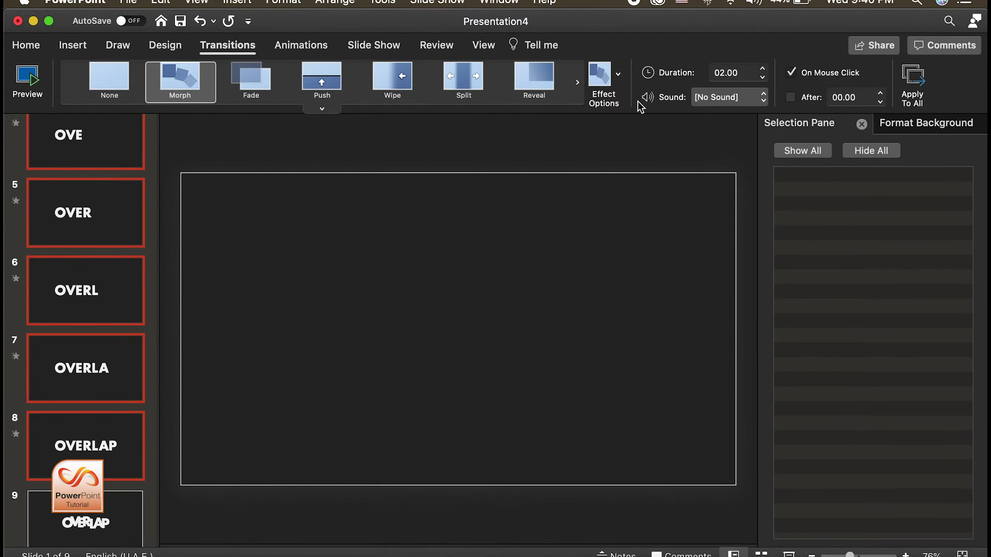
pyautogui.click(620, 78)
pyautogui.click(629, 208)
pyautogui.click(763, 77)
pyautogui.doubleClick(762, 78)
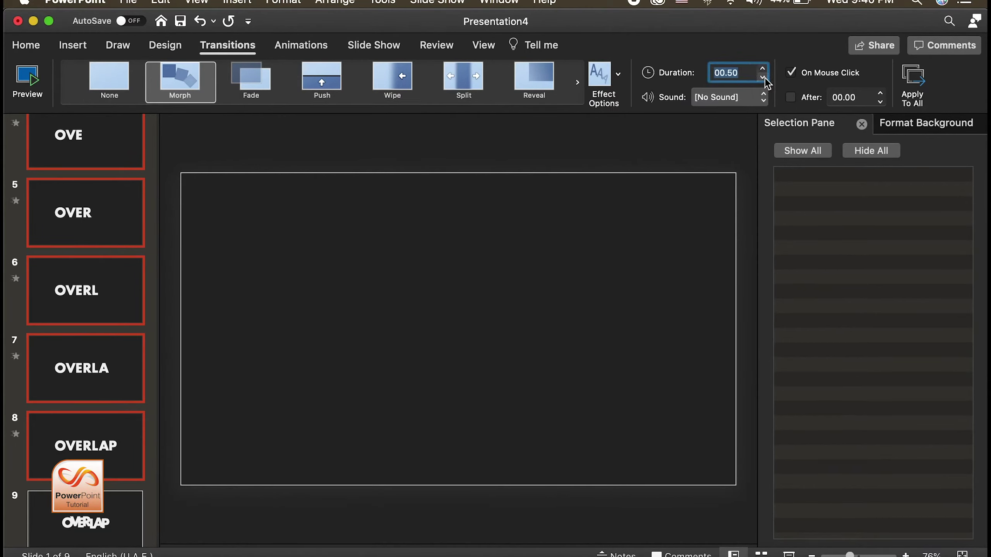
pyautogui.click(763, 78)
pyautogui.click(790, 73)
pyautogui.click(791, 97)
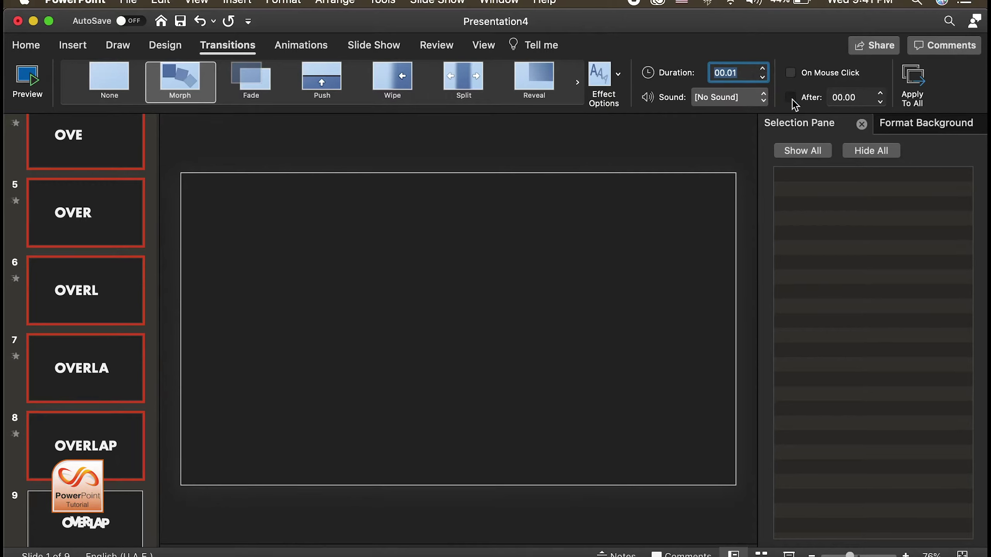
# - Apply a 01.75-second Morph to slides 8 and 9, then review slides 7–9
pyautogui.scroll(-2, 135, 443)
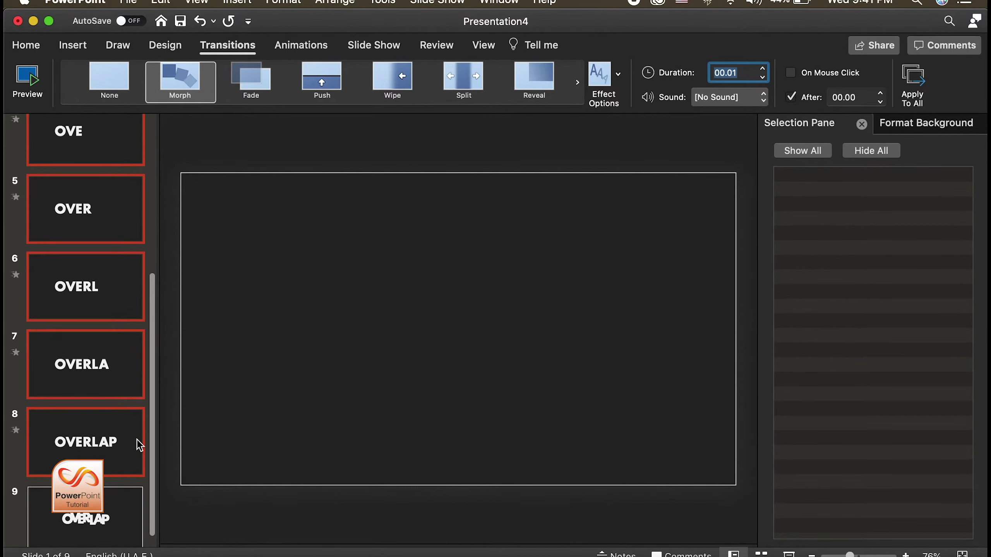
pyautogui.click(123, 506)
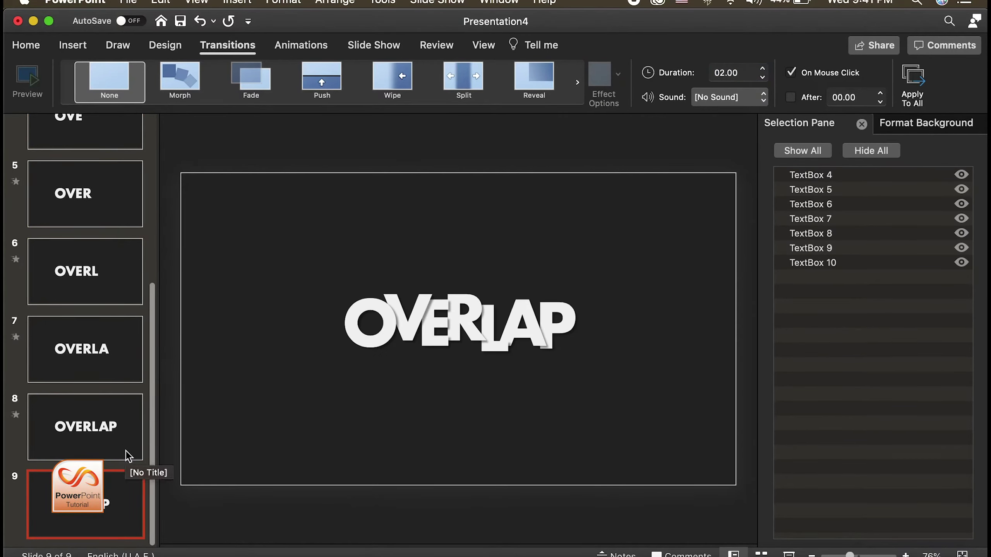
pyautogui.keyDown('shift'); pyautogui.click(129, 455); pyautogui.keyUp('shift')
pyautogui.click(179, 80)
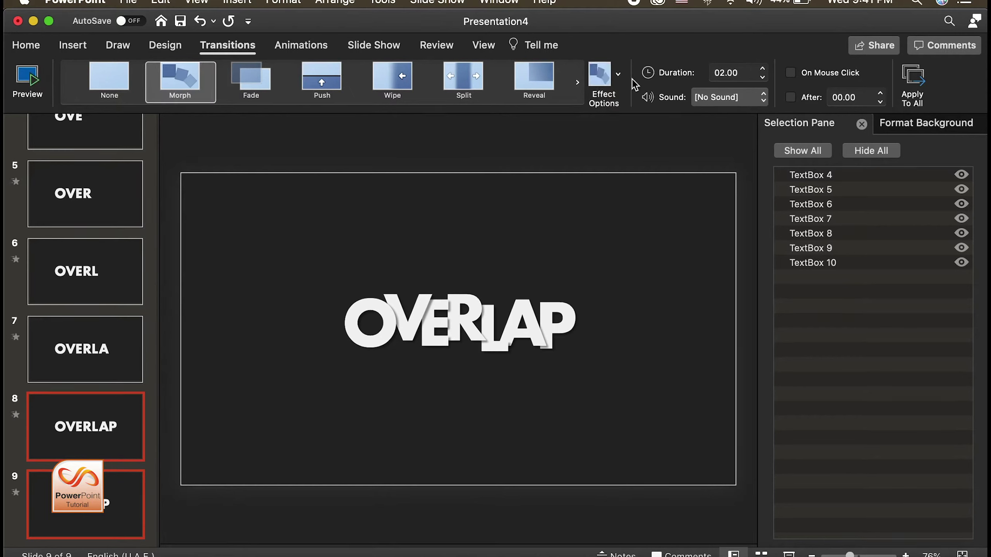
pyautogui.click(762, 77)
pyautogui.click(762, 78)
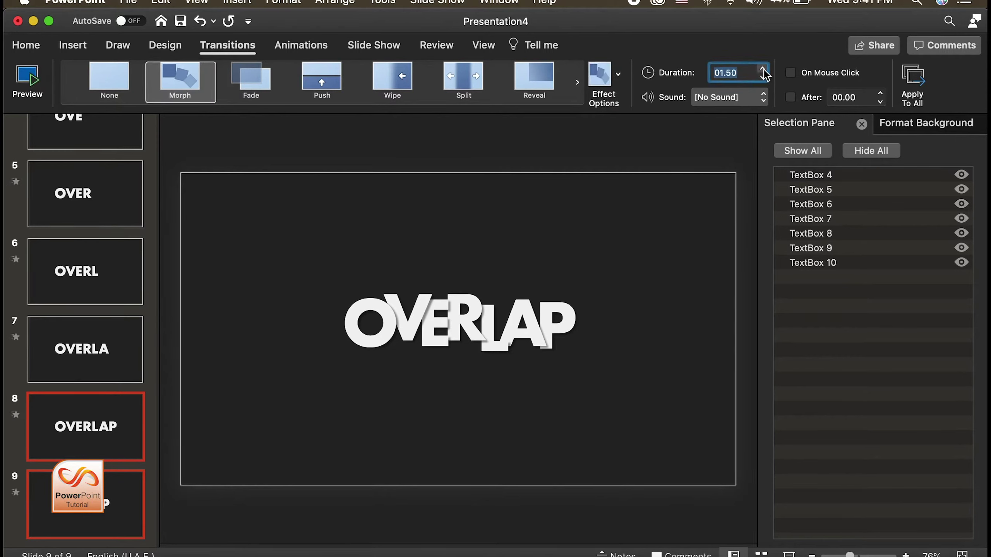
pyautogui.click(762, 69)
pyautogui.click(225, 374)
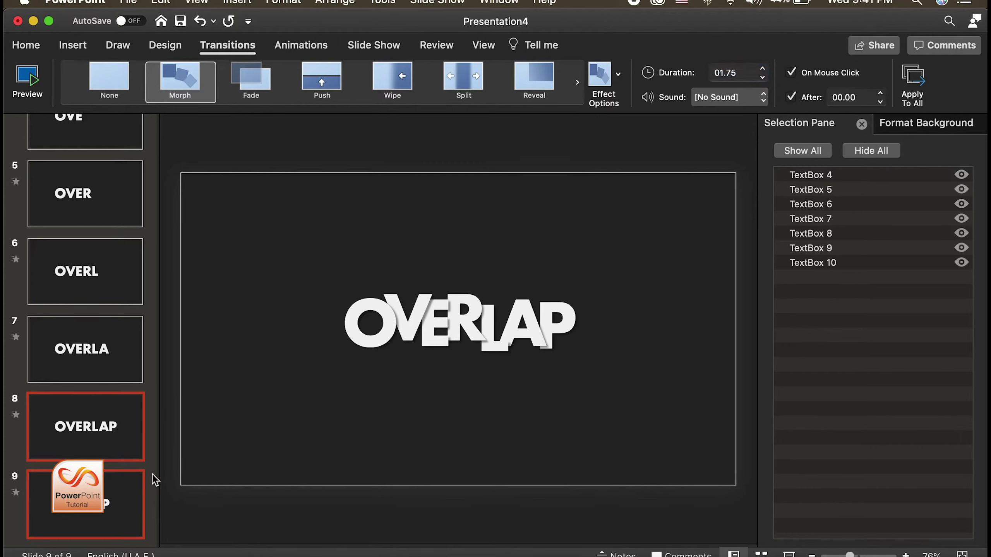
pyautogui.click(122, 424)
pyautogui.click(126, 366)
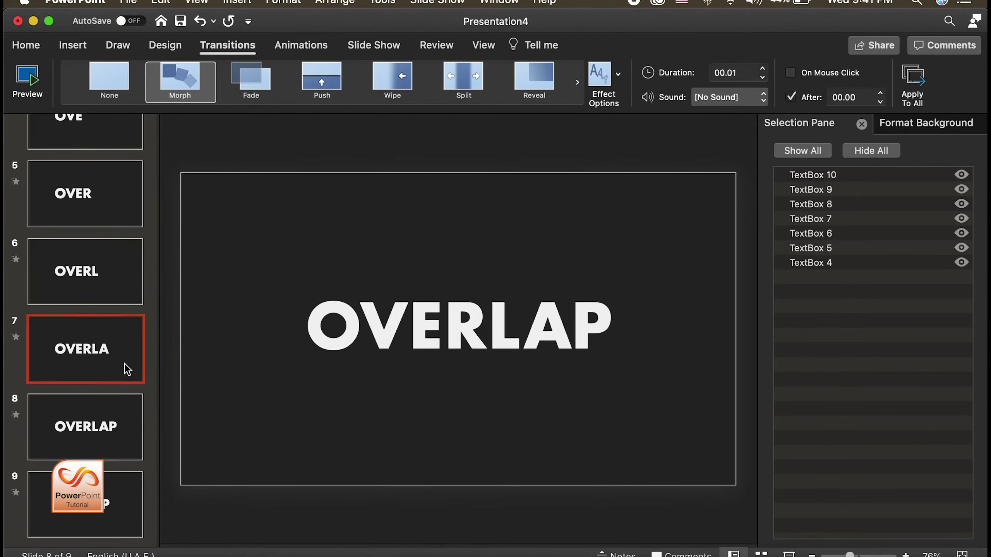
pyautogui.click(132, 501)
# - Duplicate the logo slide as slide 10 and place a 'YOUR COMPANY SLOGAN' text box beneath OVERLAP
pyautogui.rightClick(131, 502)
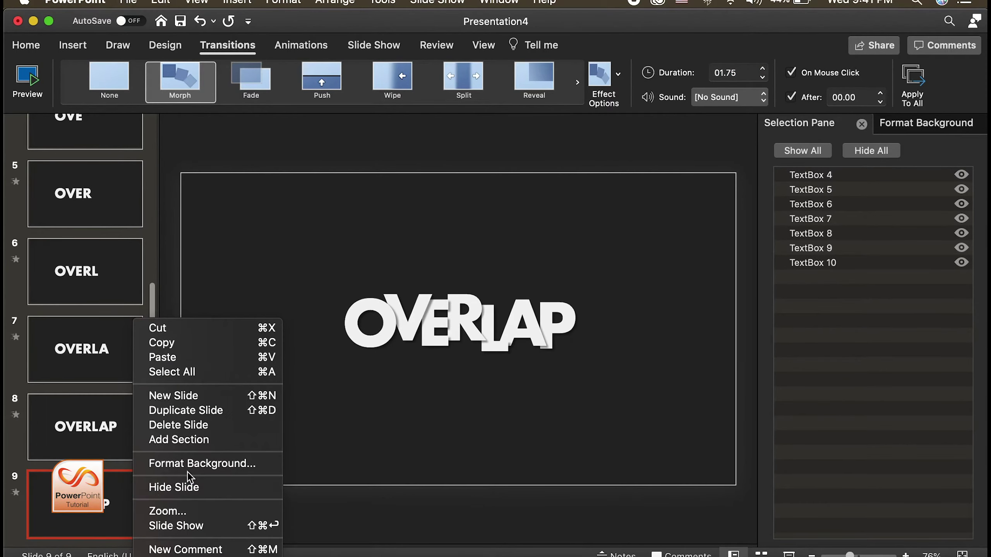
pyautogui.click(200, 410)
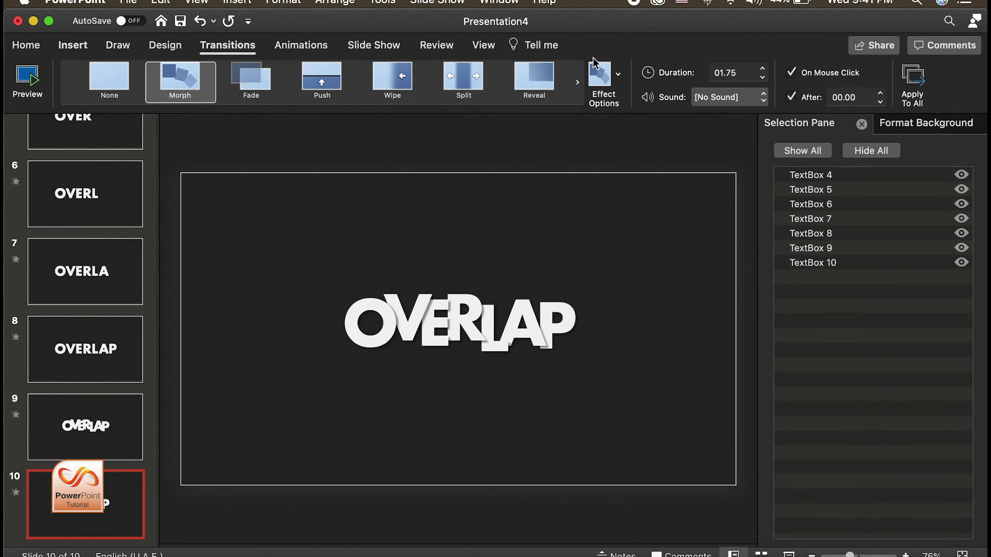
pyautogui.click(72, 45)
pyautogui.click(687, 78)
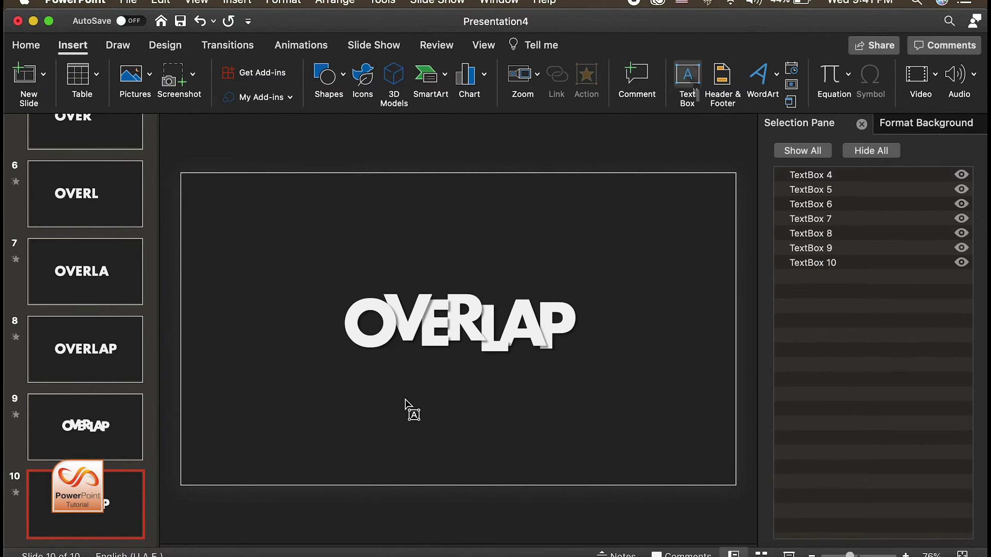
pyautogui.click(370, 424)
pyautogui.write('YOUR C')
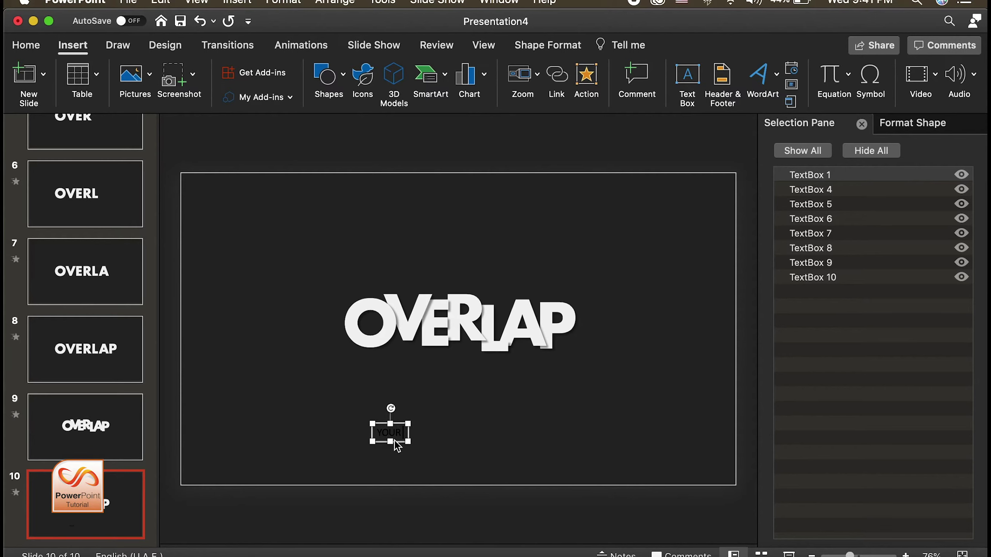
pyautogui.write('OMP')
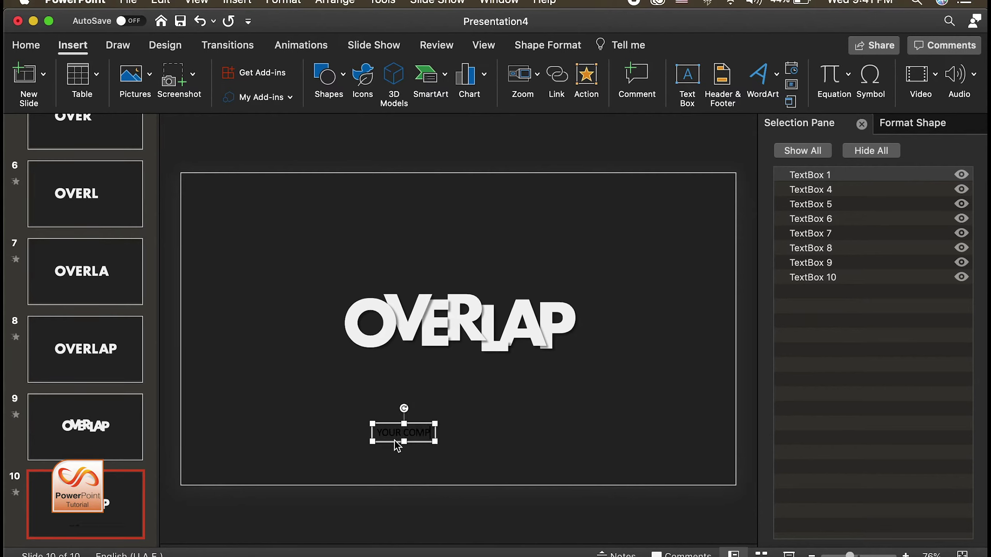
pyautogui.write('ANY SLOGAN')
pyautogui.click(552, 429)
pyautogui.click(476, 444)
pyautogui.moveTo(477, 444); pyautogui.dragTo(496, 387)
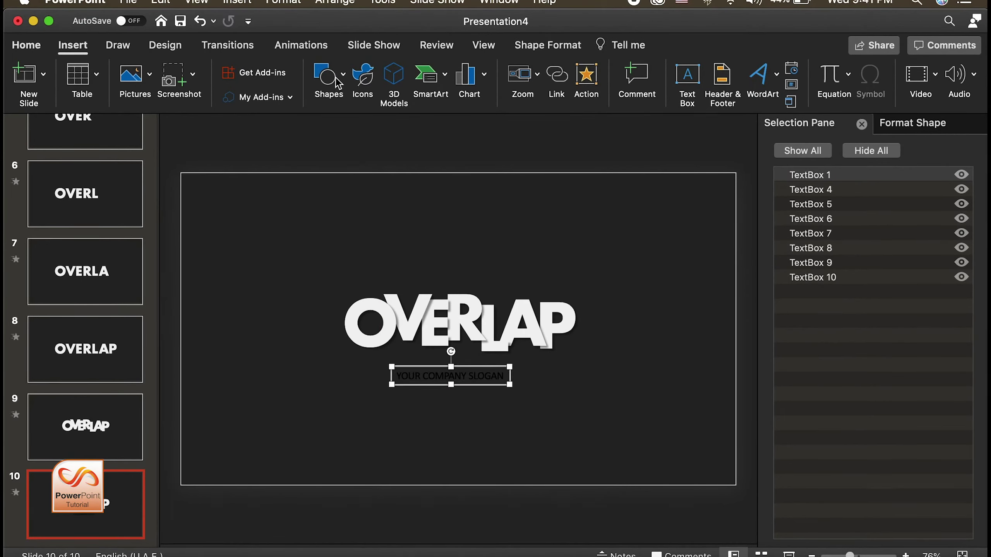
# - Make the slogan white Aharoni text and nudge it closer to the logo
pyautogui.click(26, 45)
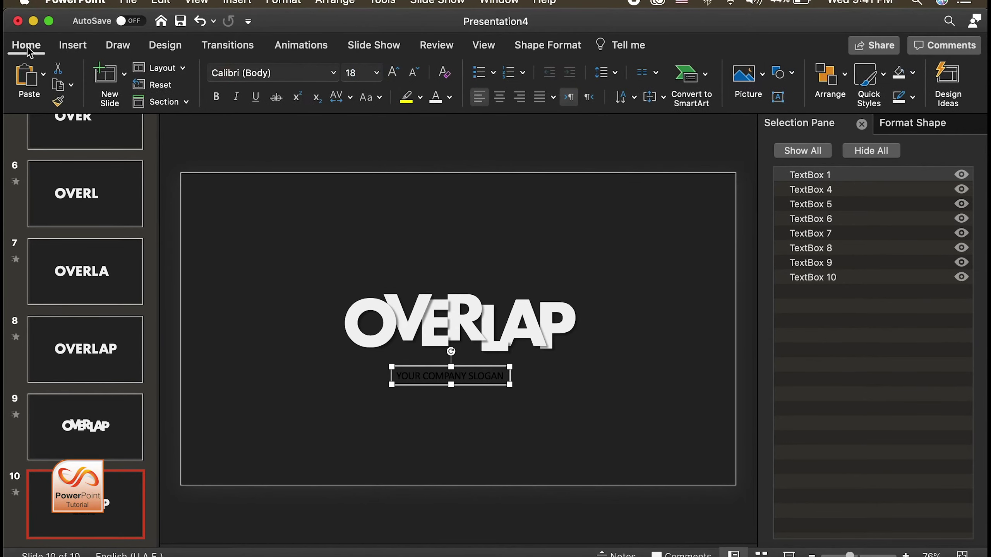
pyautogui.click(435, 97)
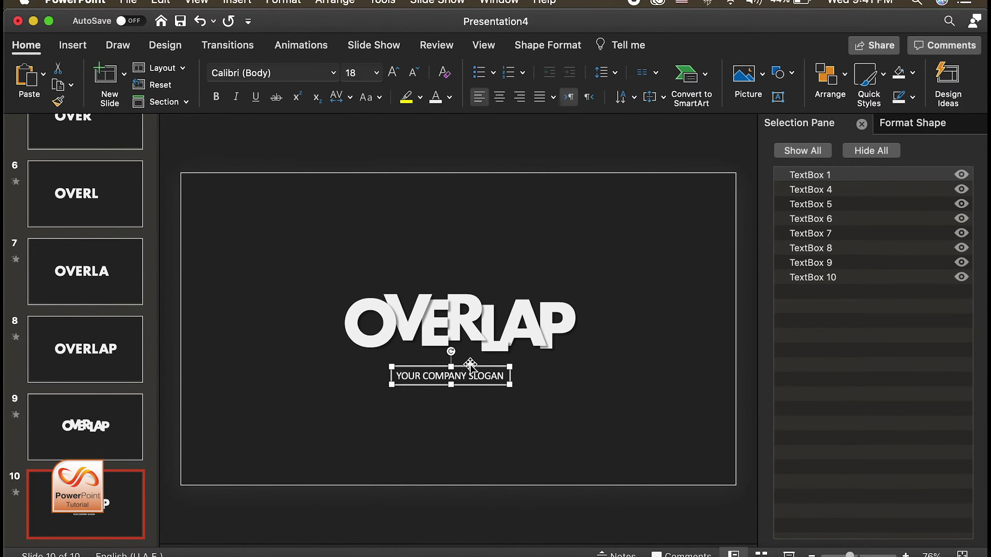
pyautogui.click(334, 72)
pyautogui.click(271, 196)
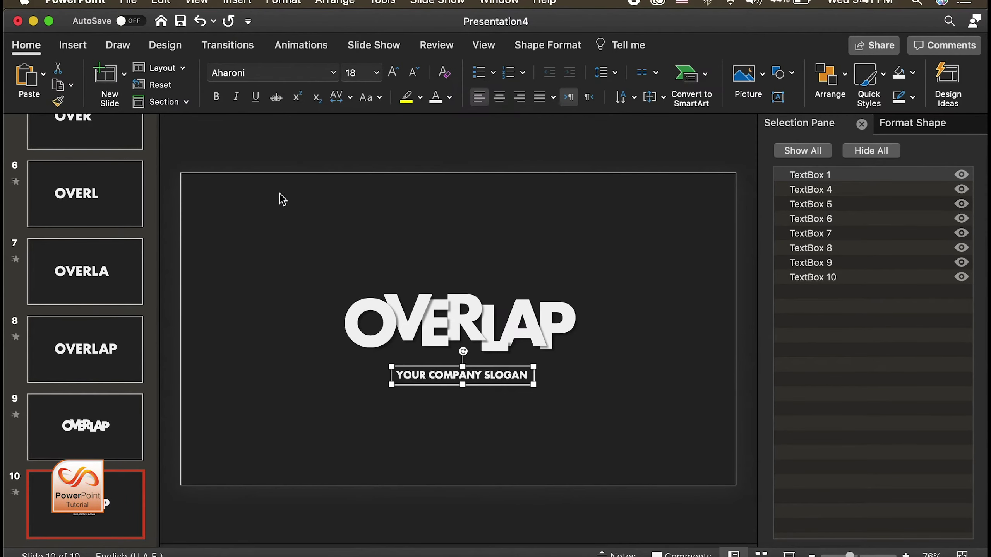
pyautogui.moveTo(488, 367); pyautogui.dragTo(484, 357)
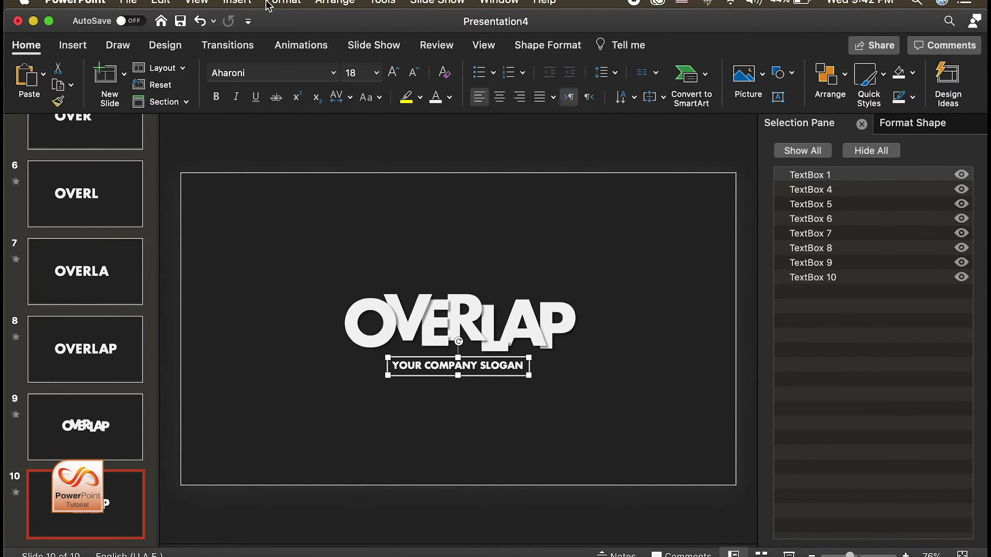
# - Expand the slogan's character spacing by 1 pt and re-centre it under OVERLAP
pyautogui.click(279, 3)
pyautogui.click(298, 18)
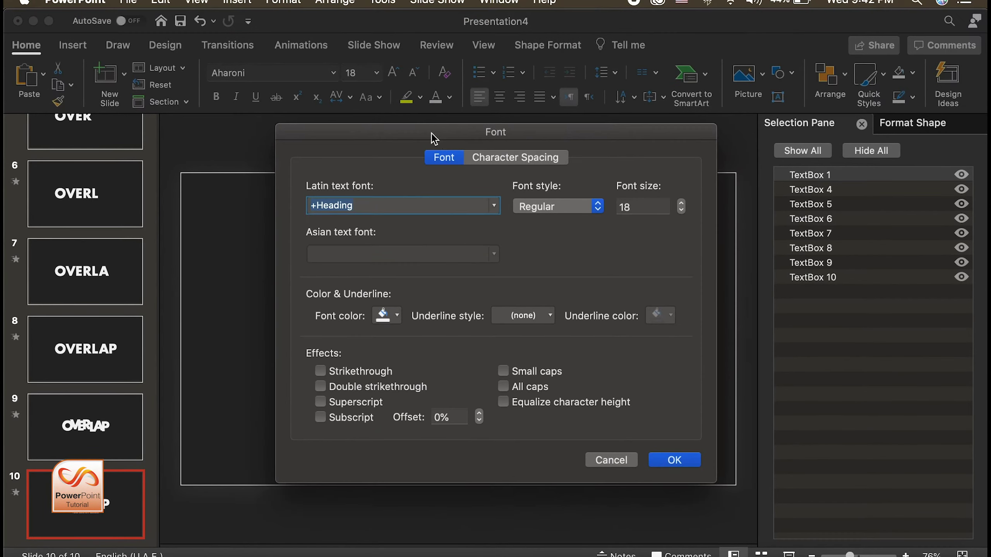
pyautogui.click(499, 158)
pyautogui.click(415, 188)
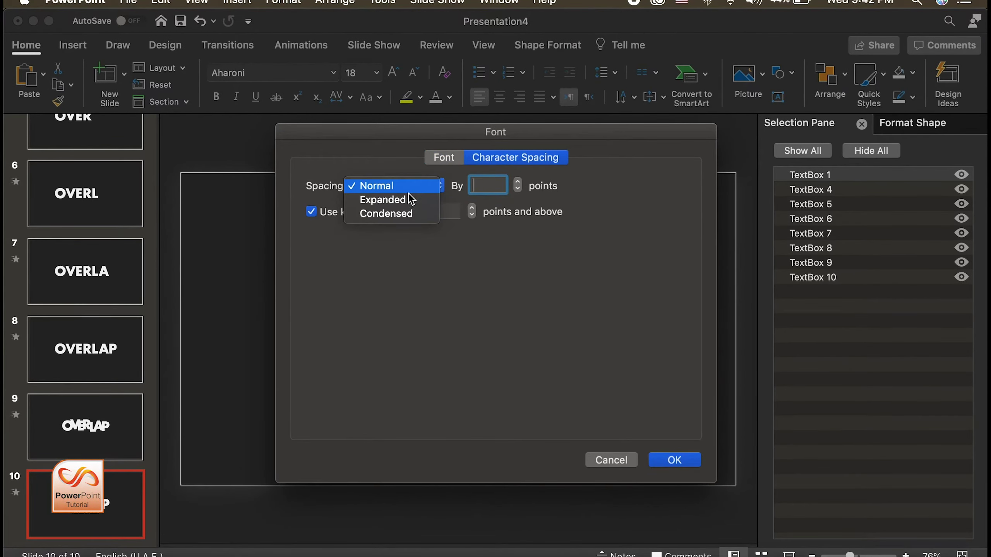
pyautogui.click(384, 199)
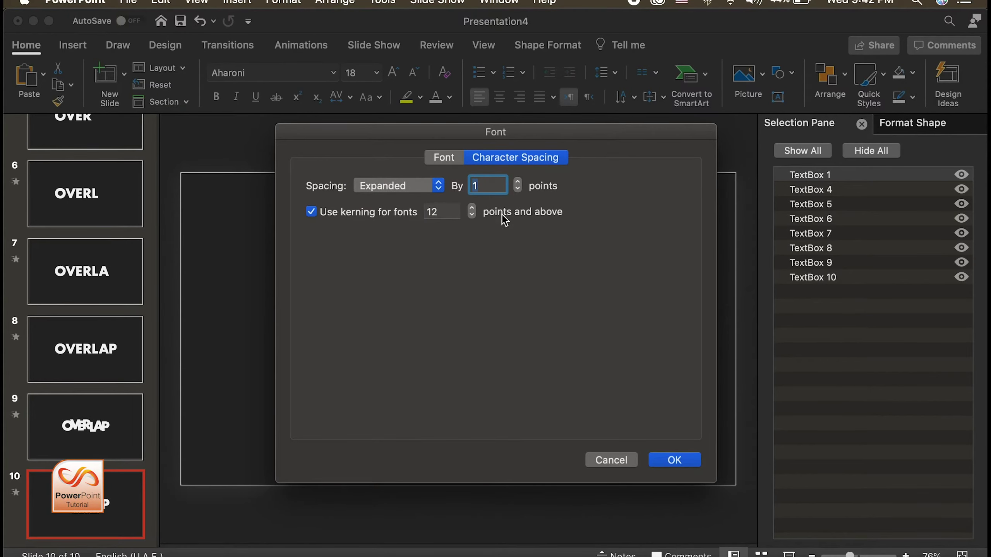
pyautogui.click(684, 461)
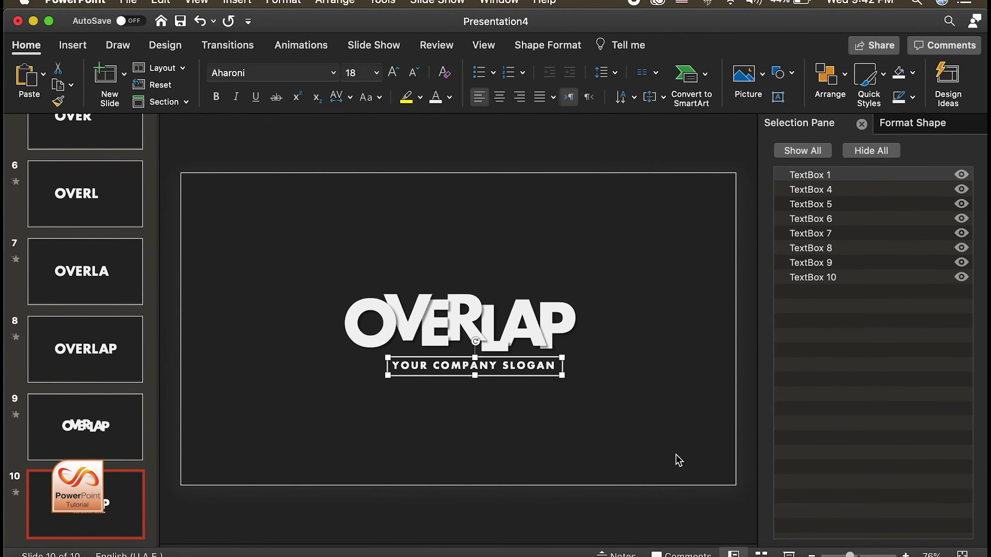
pyautogui.moveTo(532, 378); pyautogui.dragTo(517, 375)
pyautogui.rightClick(119, 488)
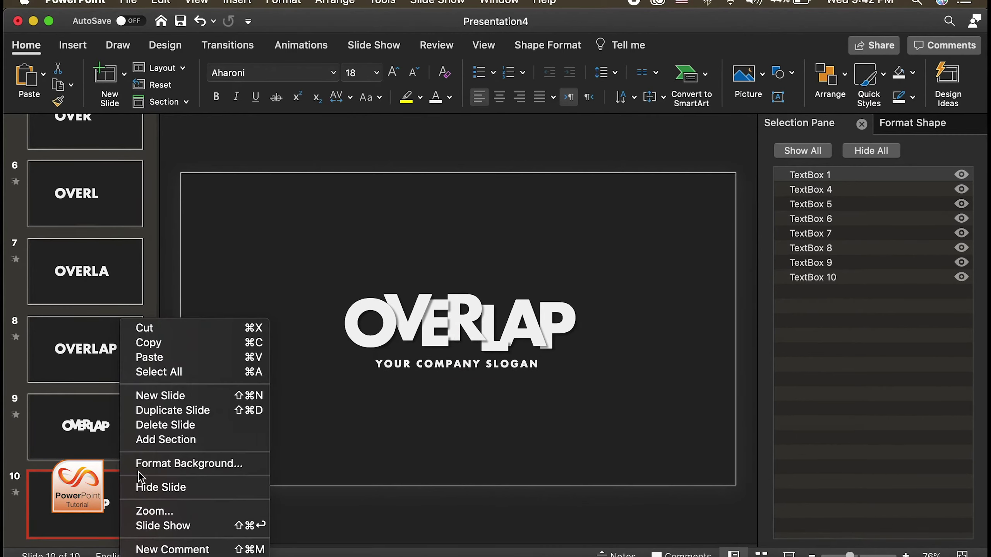
# - Duplicate slide 10 and delete the slogan text box from slide 10
pyautogui.click(160, 415)
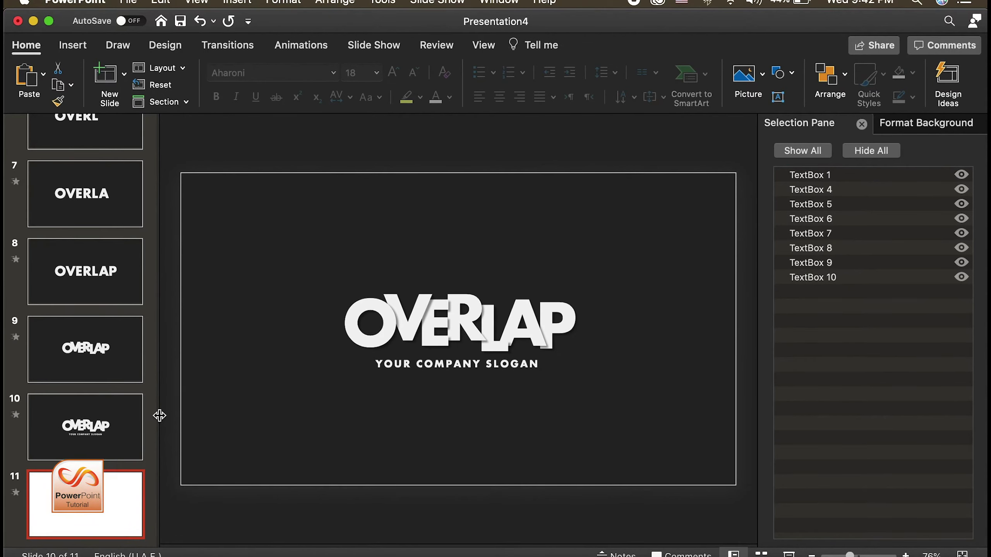
pyautogui.click(433, 371)
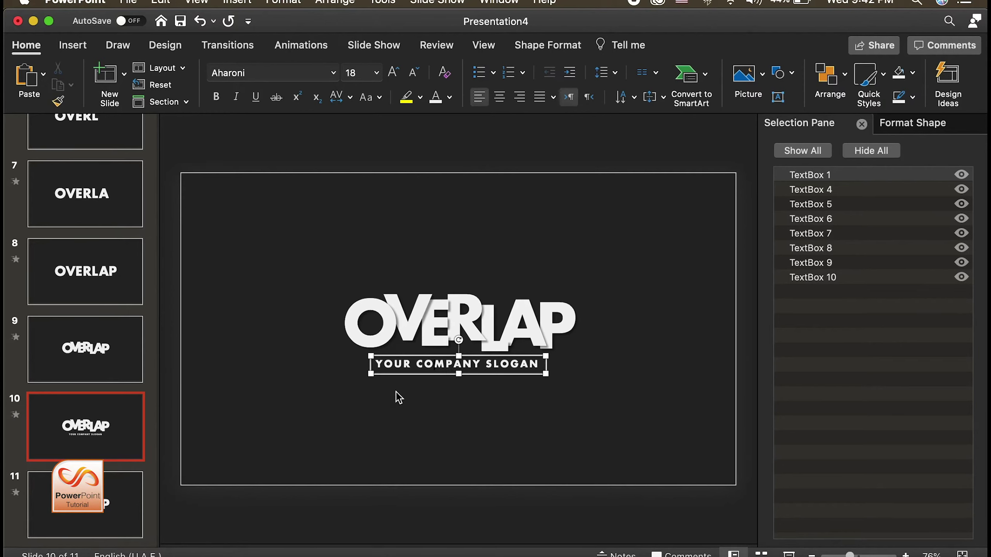
pyautogui.press('BackSpace')
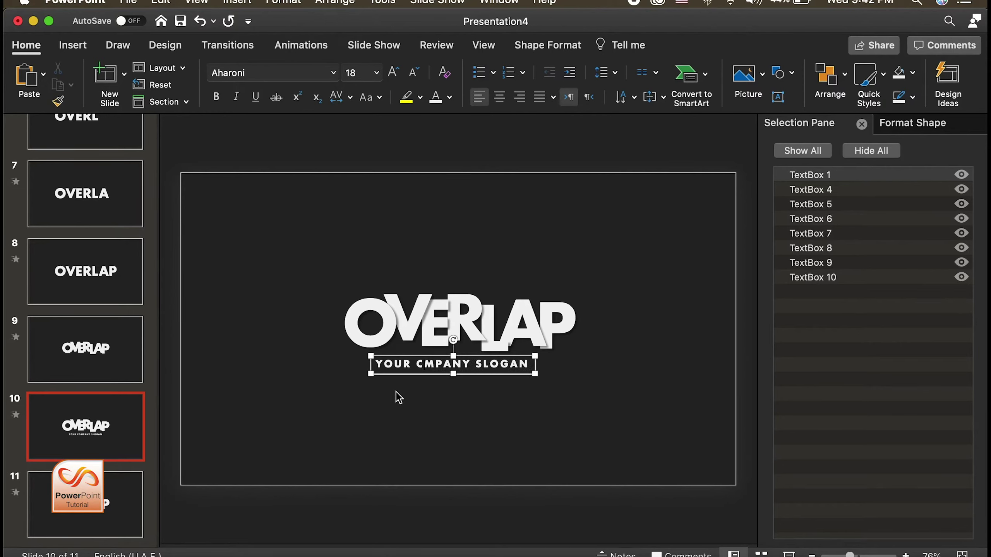
pyautogui.click(442, 375)
pyautogui.press('Delete')
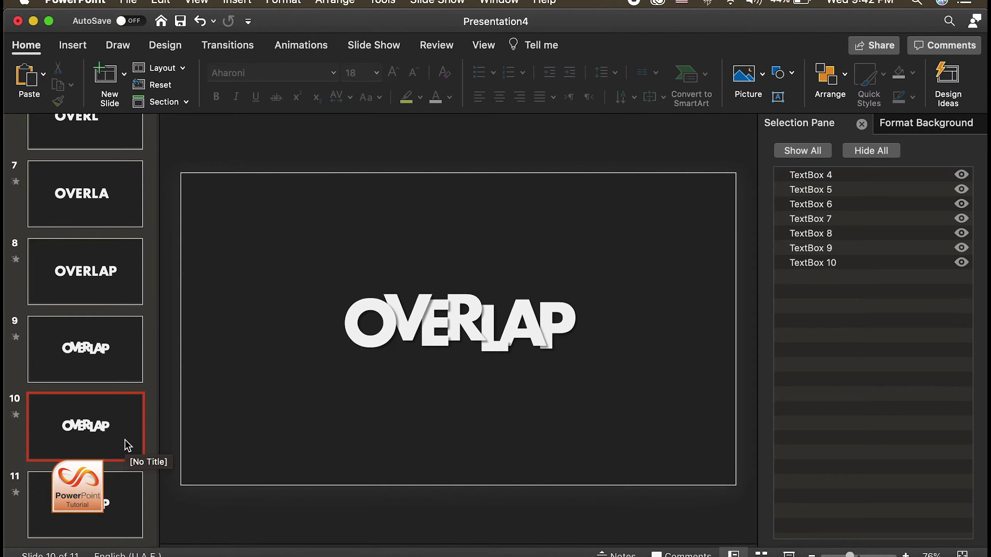
# - Give slides 10 and 11 a 0.75-second Fade that advances without a click
pyautogui.click(124, 518)
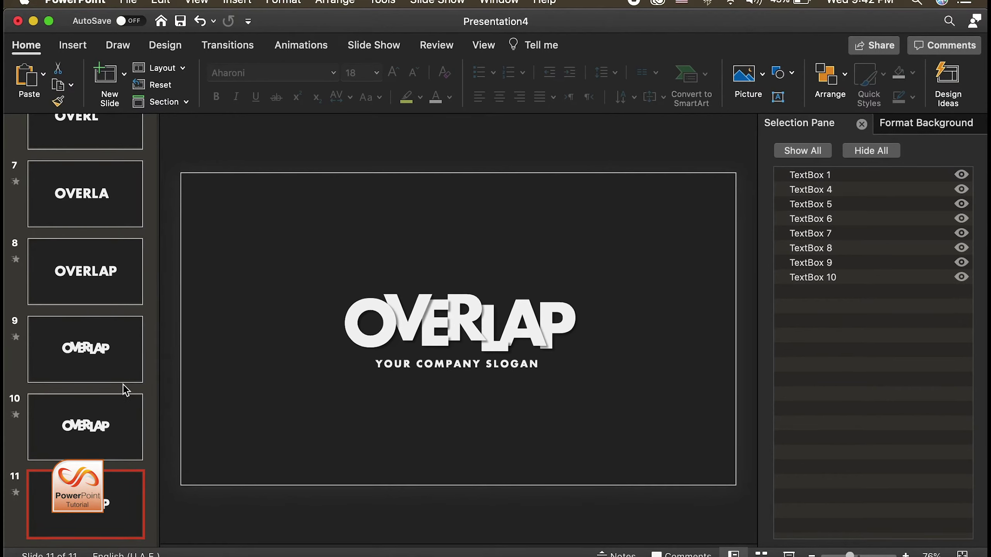
pyautogui.keyDown('shift'); pyautogui.click(121, 445); pyautogui.keyUp('shift')
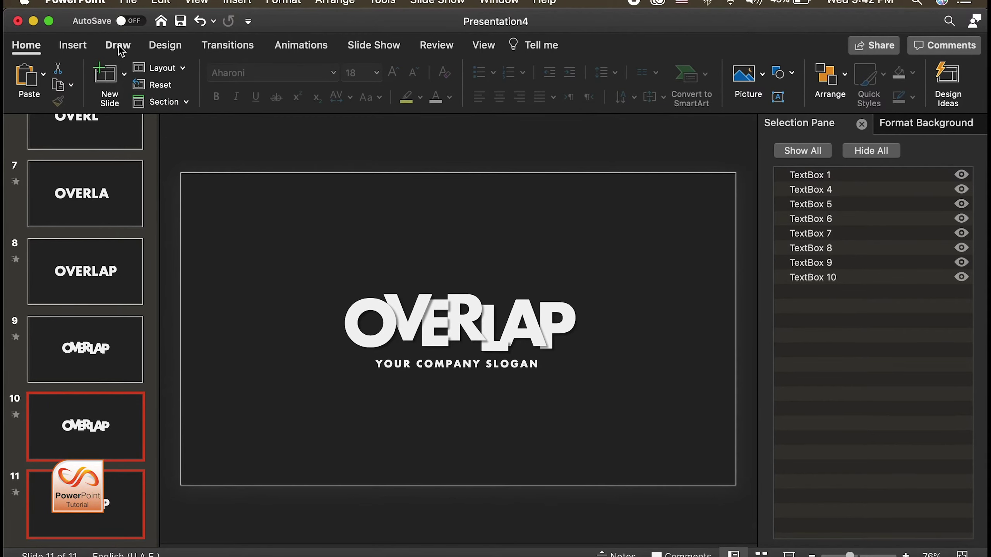
pyautogui.click(235, 51)
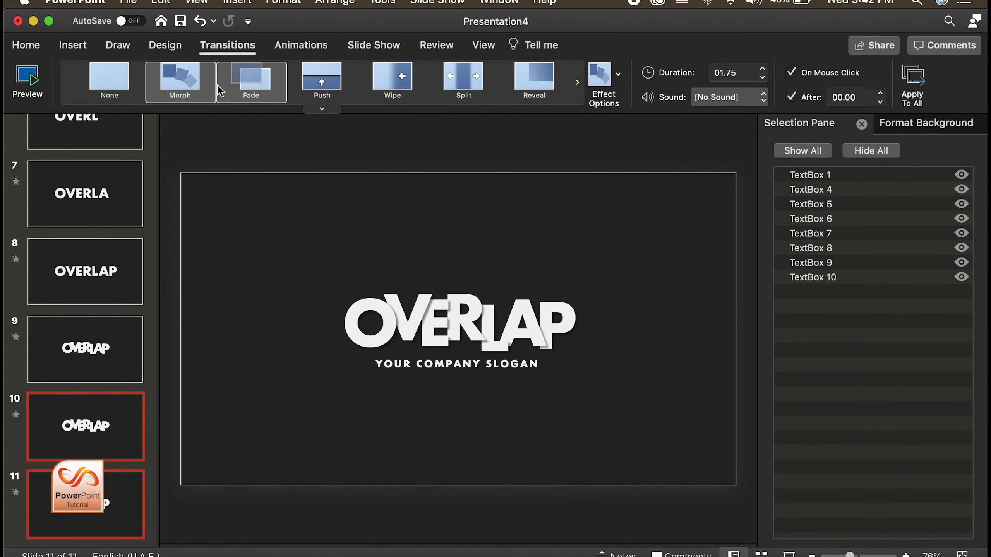
pyautogui.click(254, 87)
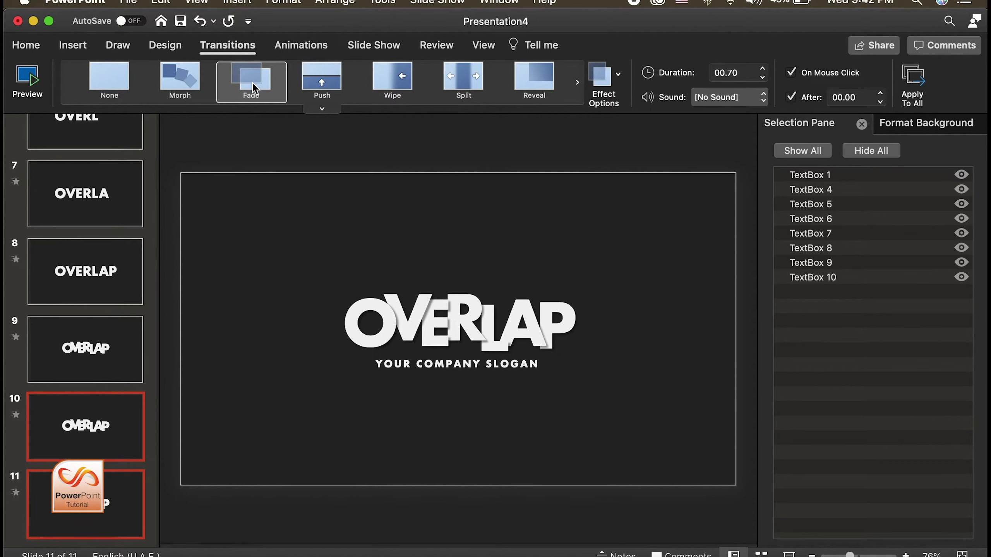
pyautogui.click(763, 69)
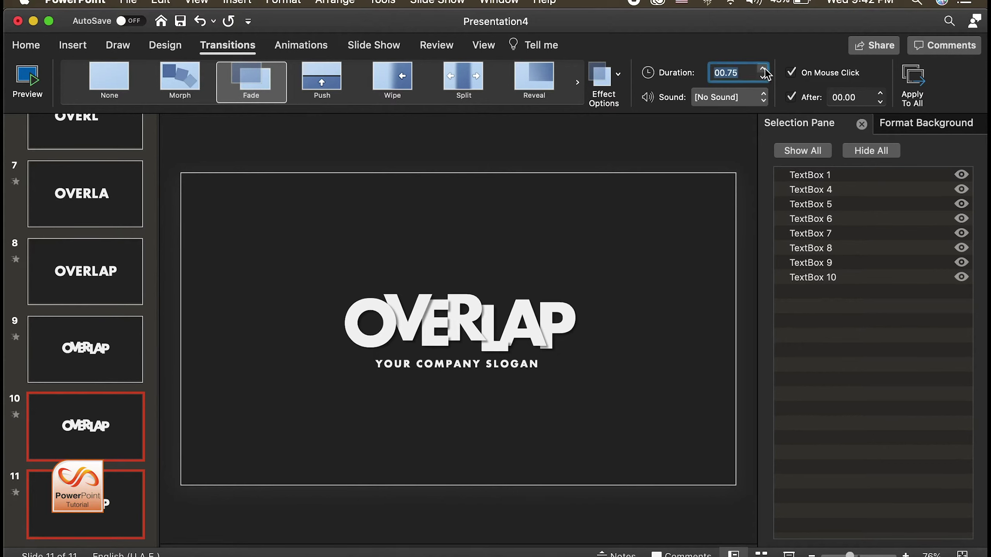
pyautogui.click(791, 74)
pyautogui.click(138, 503)
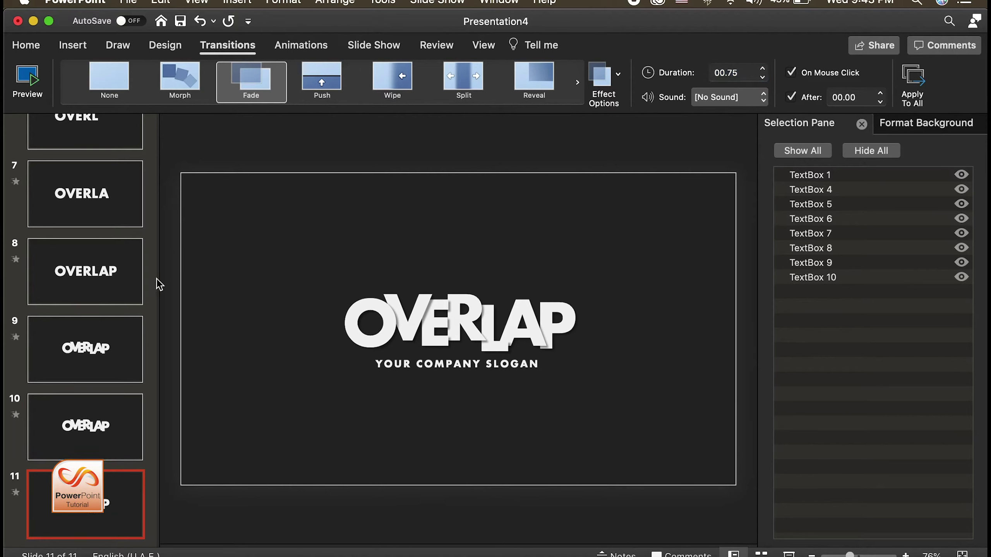
pyautogui.moveTo(117, 447)
pyautogui.click(119, 451)
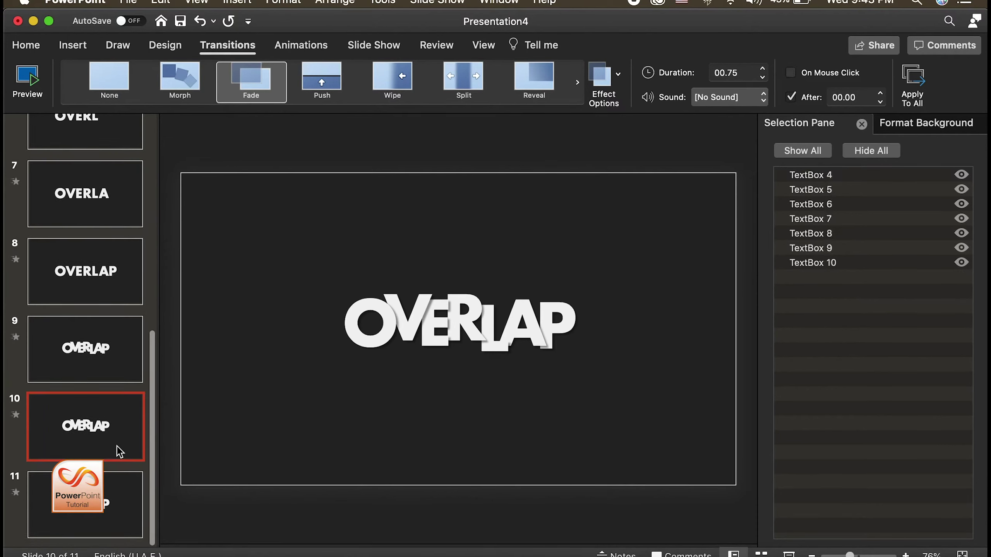
pyautogui.scroll(1, 125, 390)
# - Return to slide 1 and play the slide show from the start
pyautogui.scroll(9, 119, 273)
pyautogui.scroll(2, 118, 195)
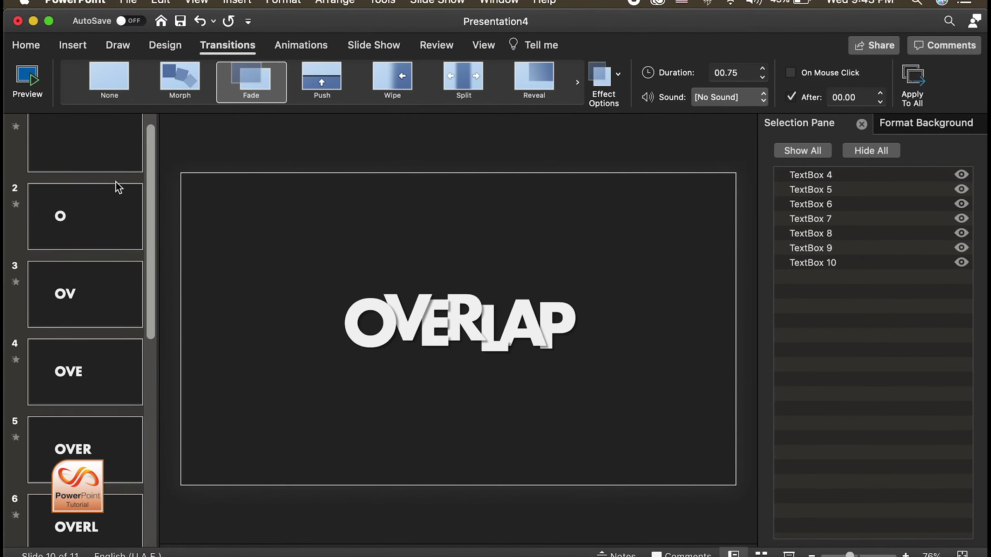
pyautogui.scroll(1, 118, 187)
pyautogui.click(108, 175)
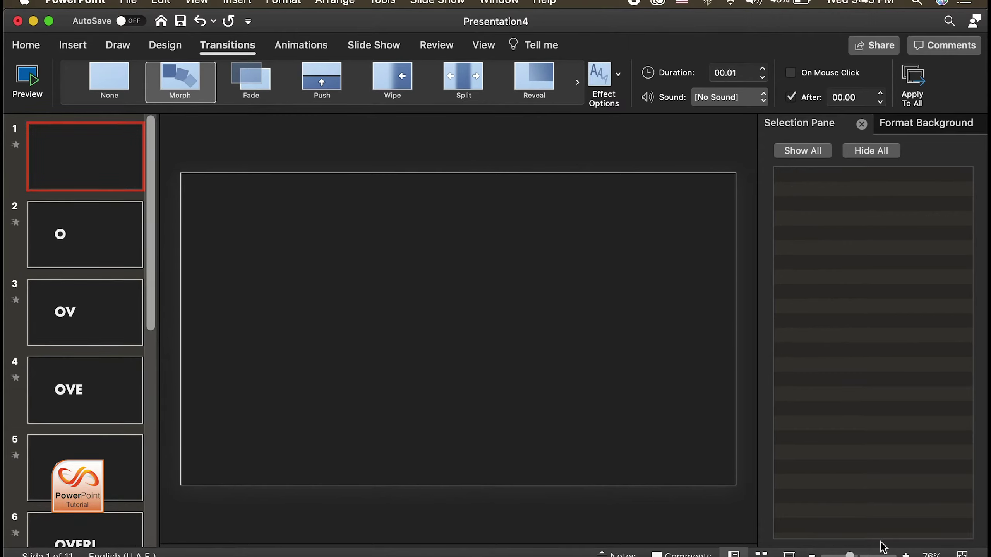
pyautogui.click(789, 553)
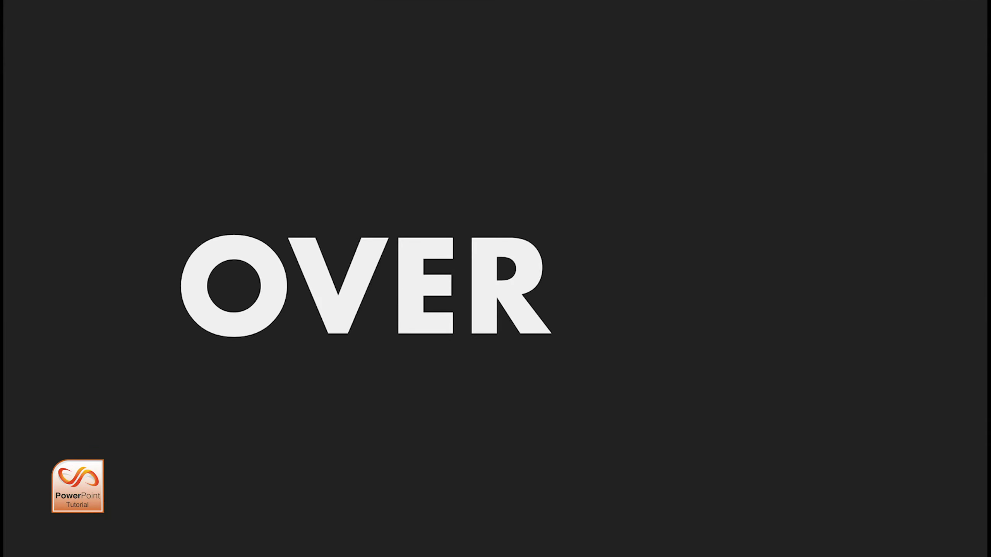